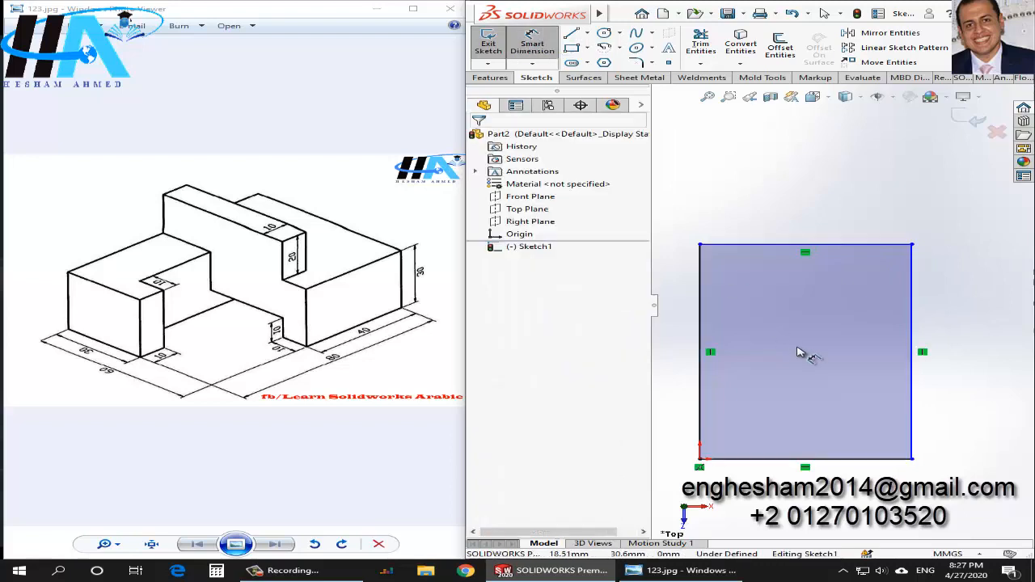
- Dimension the base rectangle 40 mm wide and 60 mm long
left_click(859, 459)
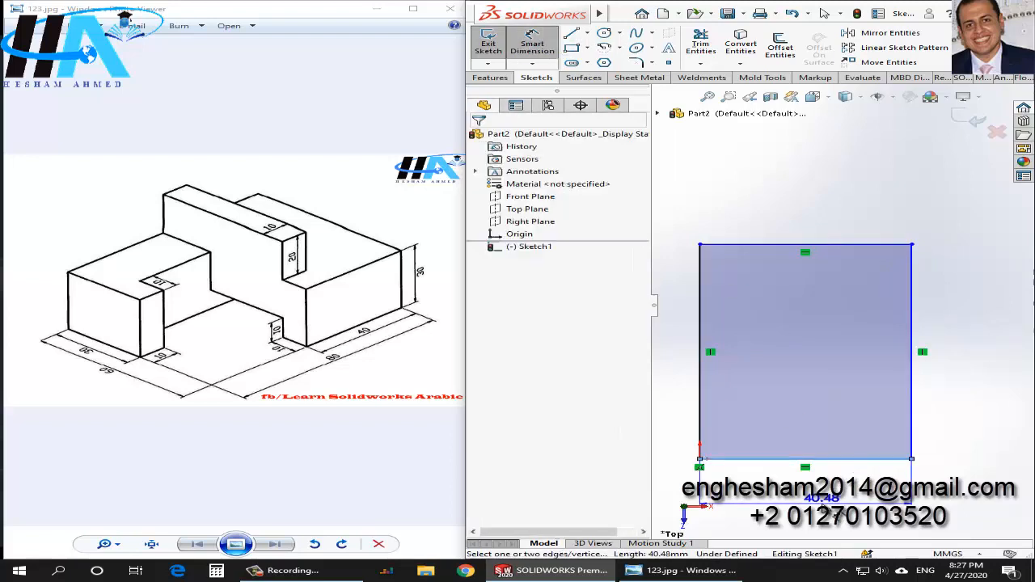
left_click(751, 514)
type("40.00mm")
key("Return")
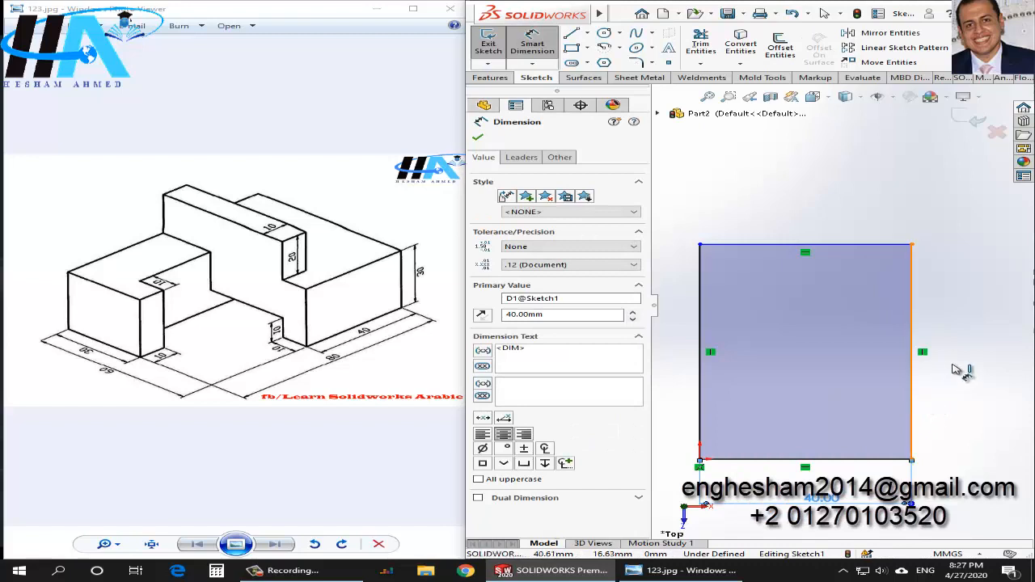
left_click(912, 351)
left_click(962, 365)
type("60")
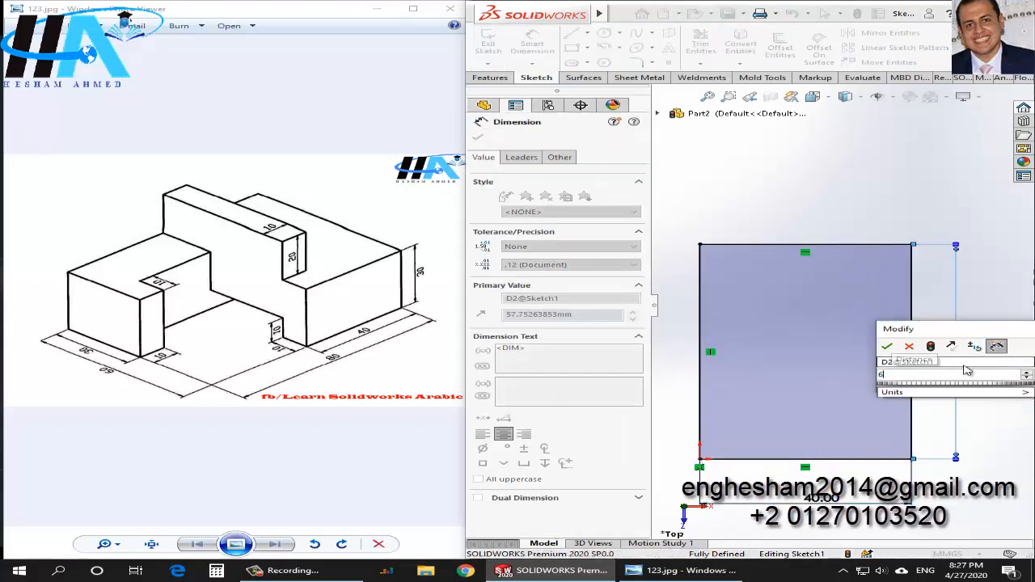
key("Return")
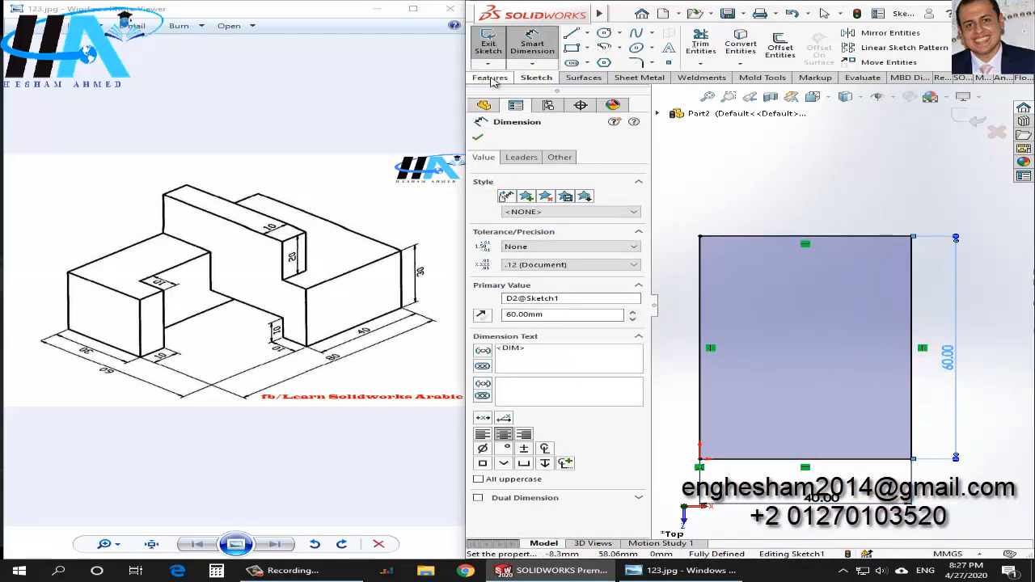
- Extrude the 40 by 60 mm rectangle 30 mm as a blind boss
left_click(491, 78)
left_click(494, 45)
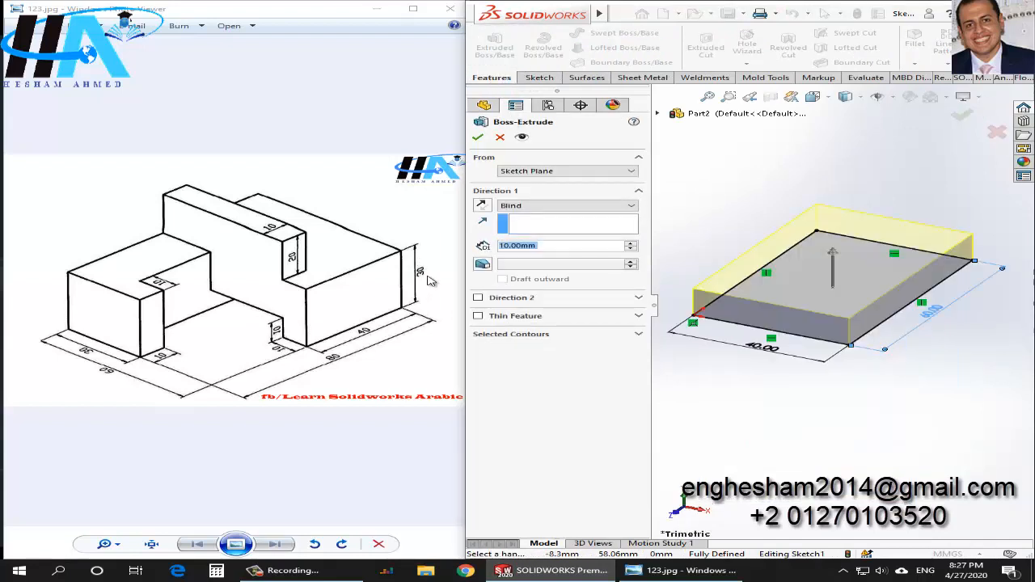
type("30")
key("Return")
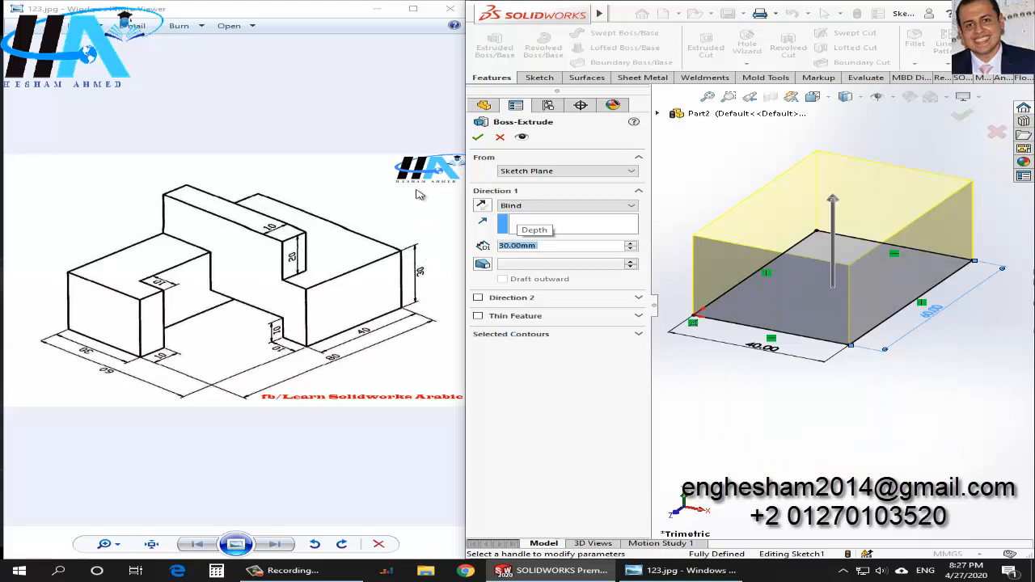
left_click(480, 141)
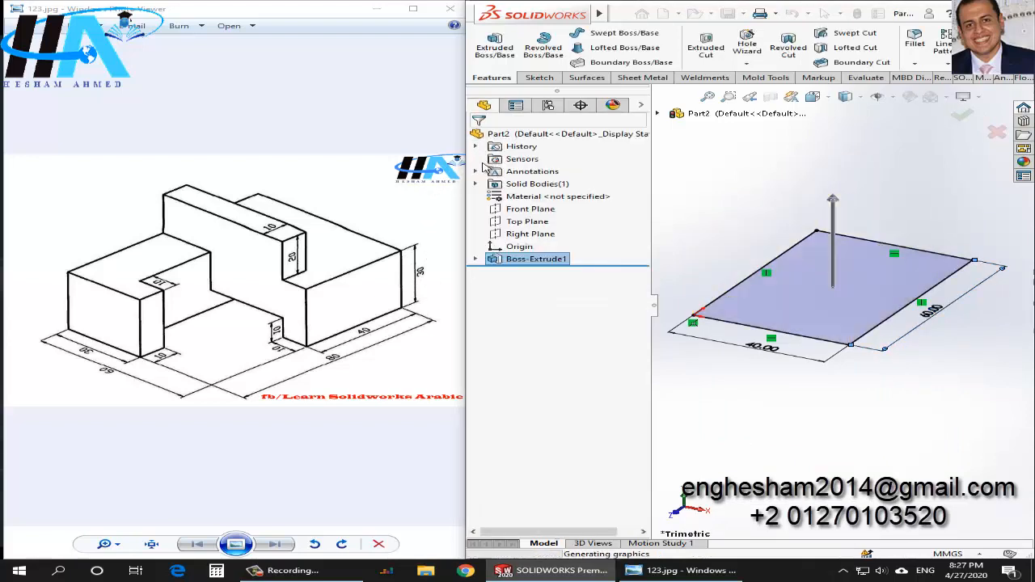
- On the block's top face, sketch a corner rectangle about 16 by 42 mm from the rear corner on the origin's side
scroll(892, 303, "down", 3)
scroll(835, 288, "up", 3)
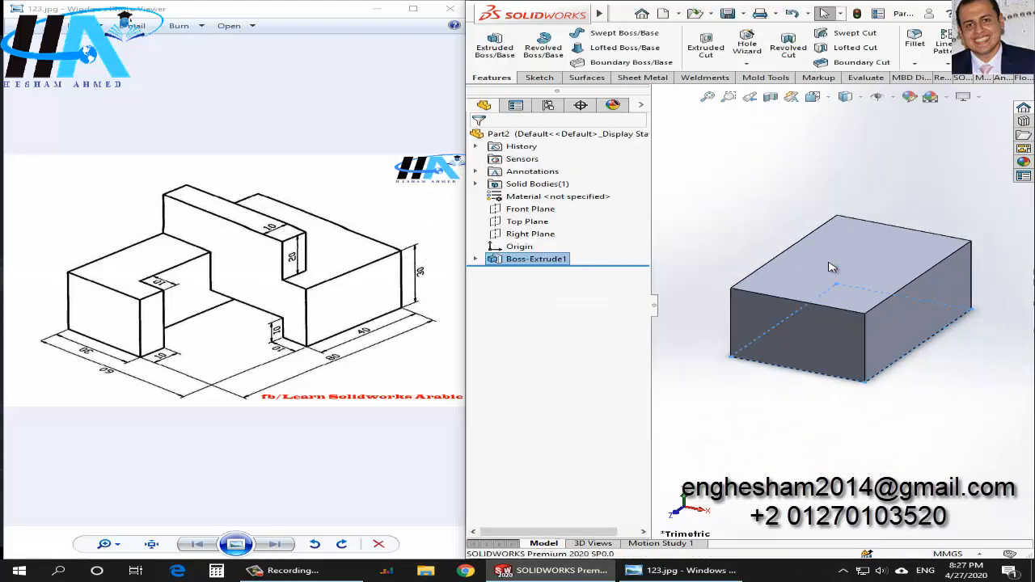
scroll(835, 278, "down", 1)
left_click(837, 283)
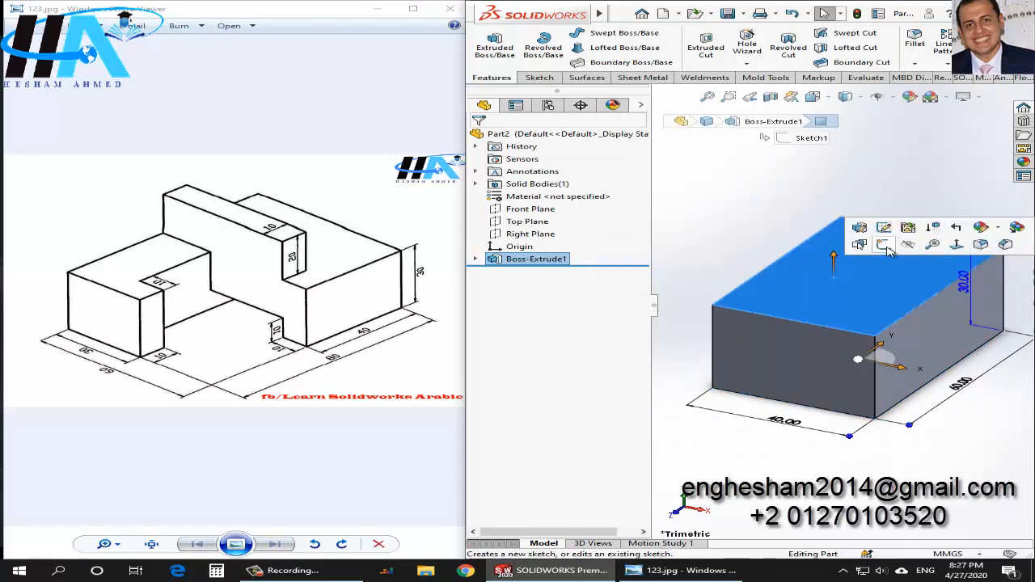
left_click(886, 244)
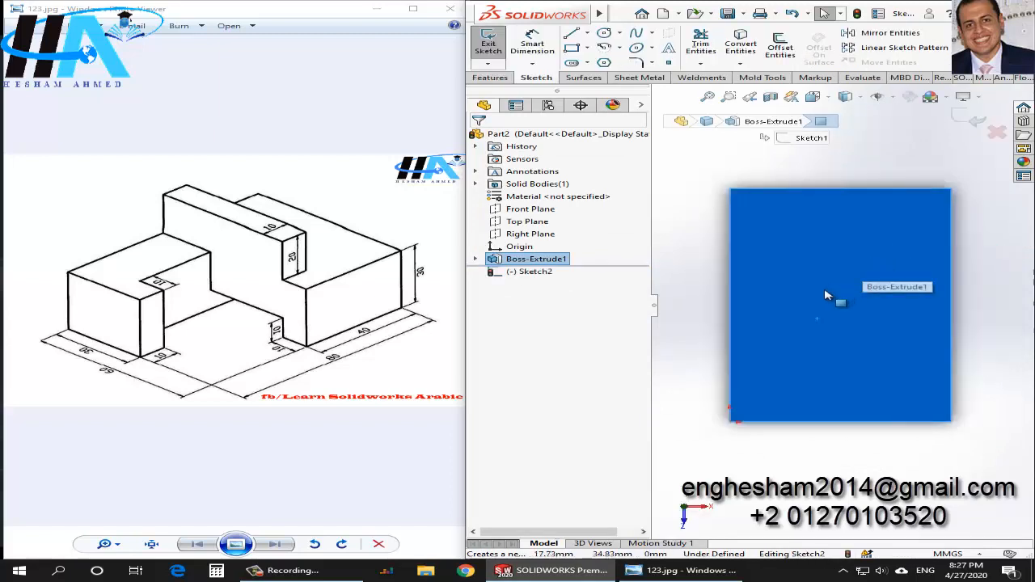
left_click(573, 50)
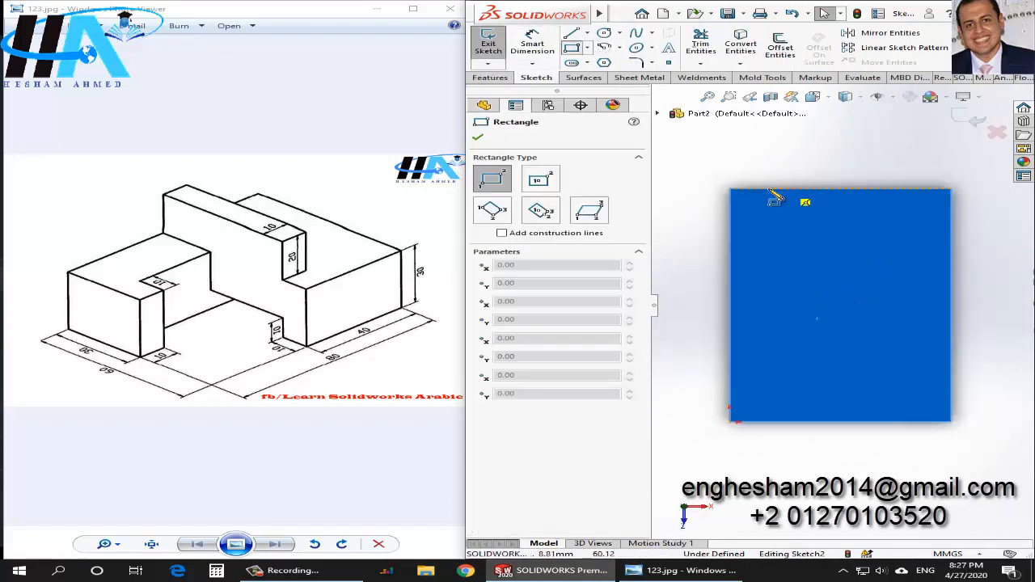
left_click(731, 190)
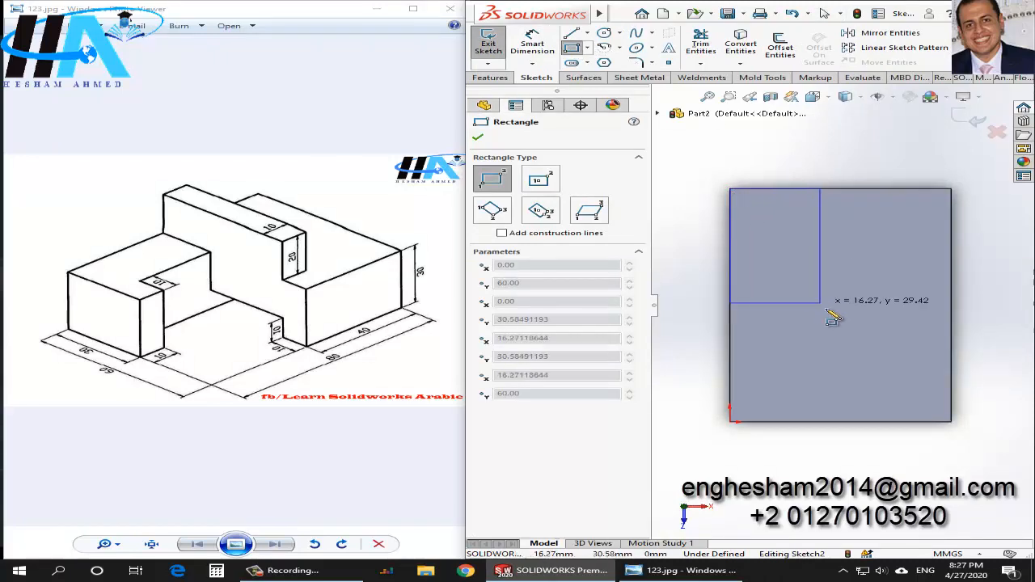
left_click(819, 352)
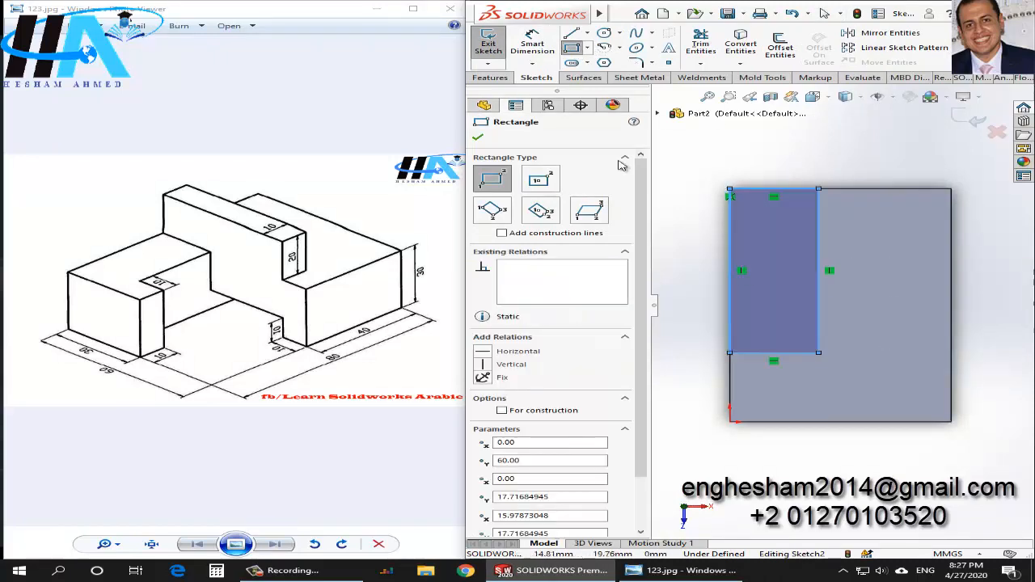
- Dimension the rectangle on the top face 10 mm wide and 50 mm long
left_click(532, 44)
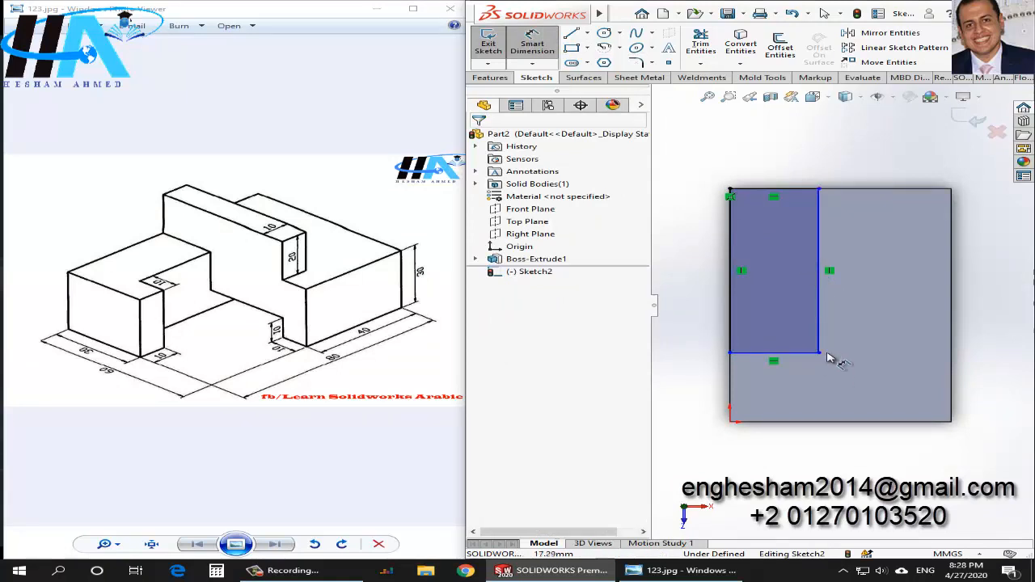
left_click(732, 323)
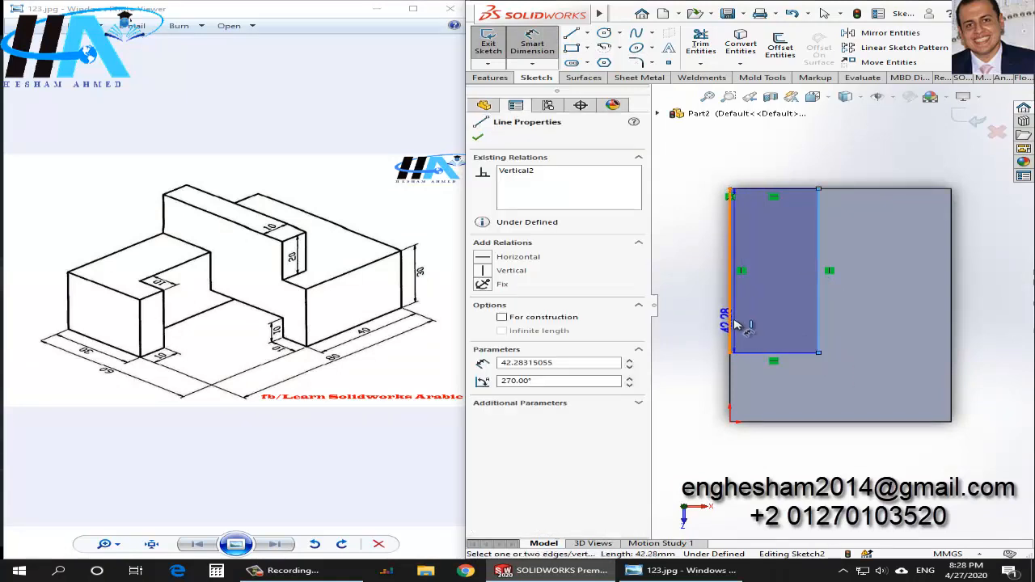
left_click(822, 396)
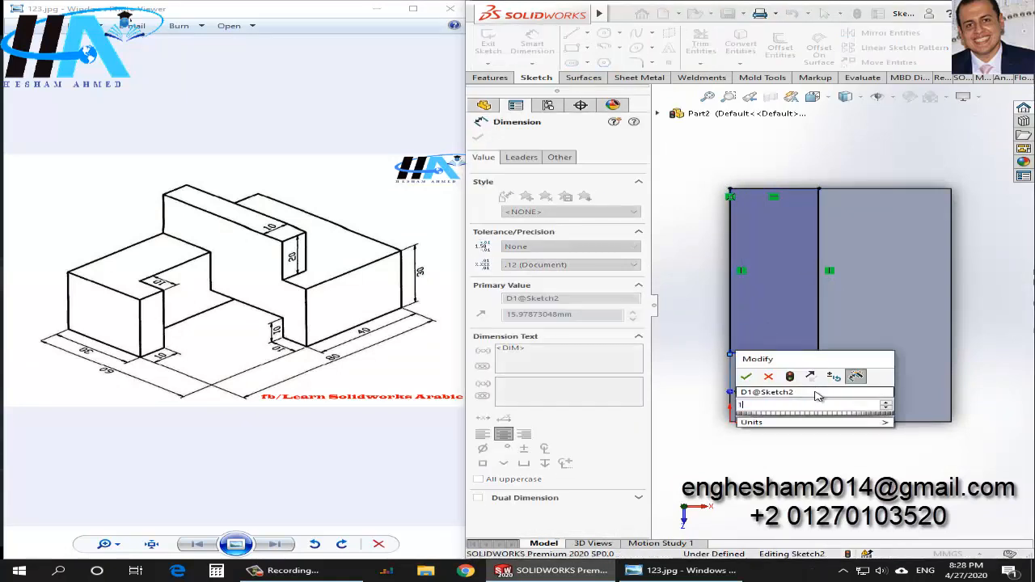
type("10")
key("Return")
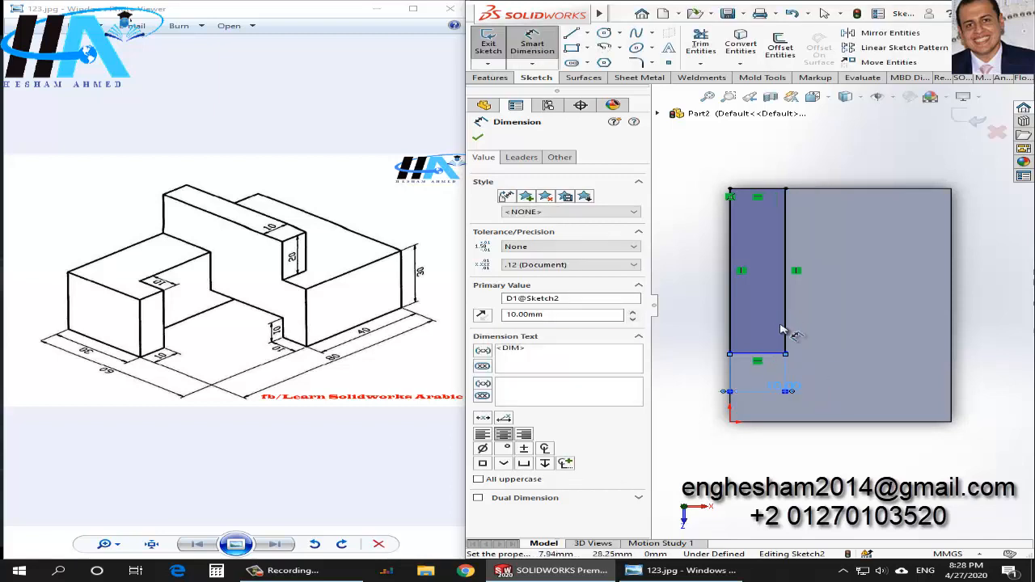
left_click(786, 323)
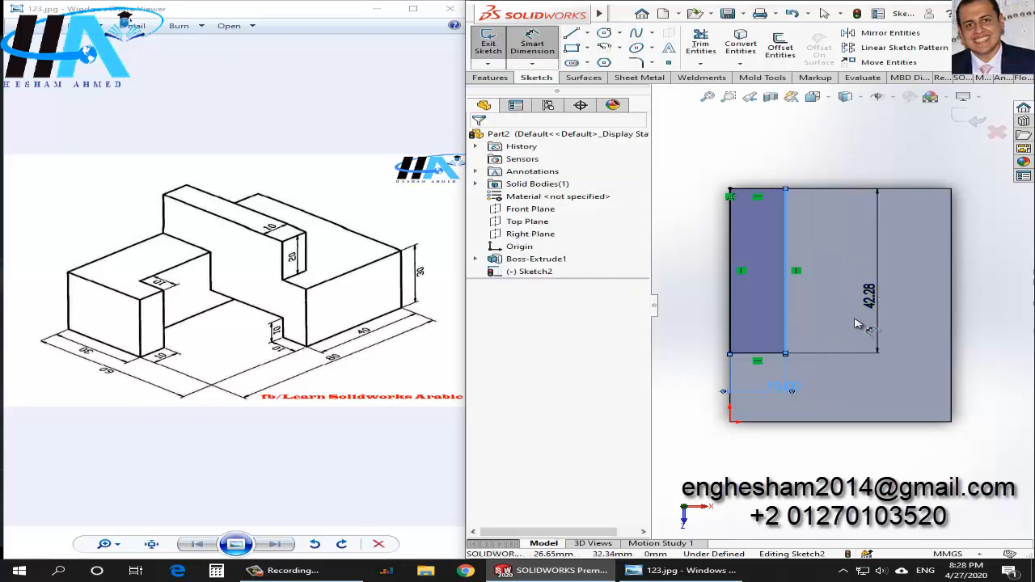
left_click(857, 323)
type("50.00mm")
key("Return")
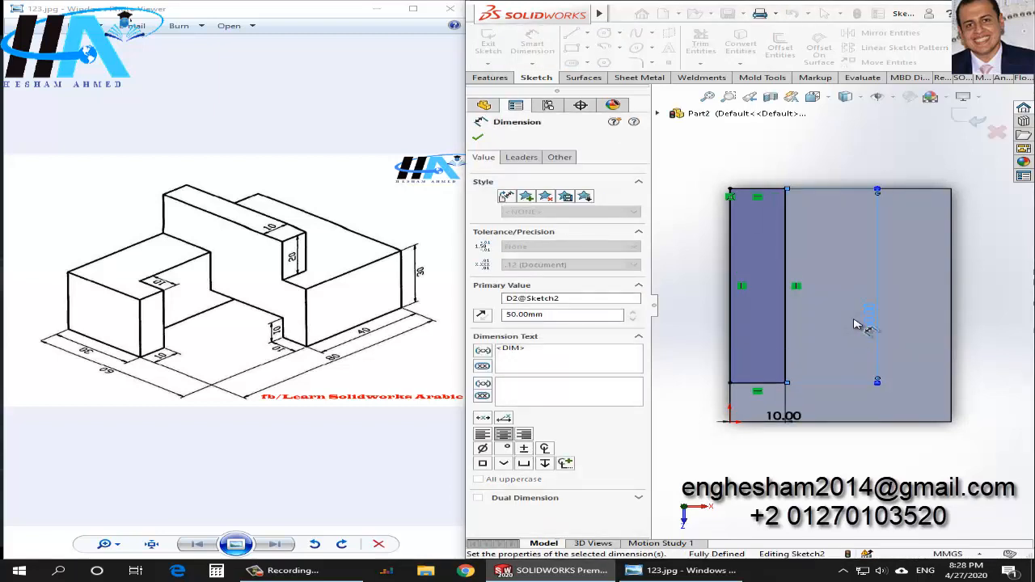
- Extrude the 10 by 50 mm rectangle 20 mm upward from the block's top face, merging the result
left_click(489, 44)
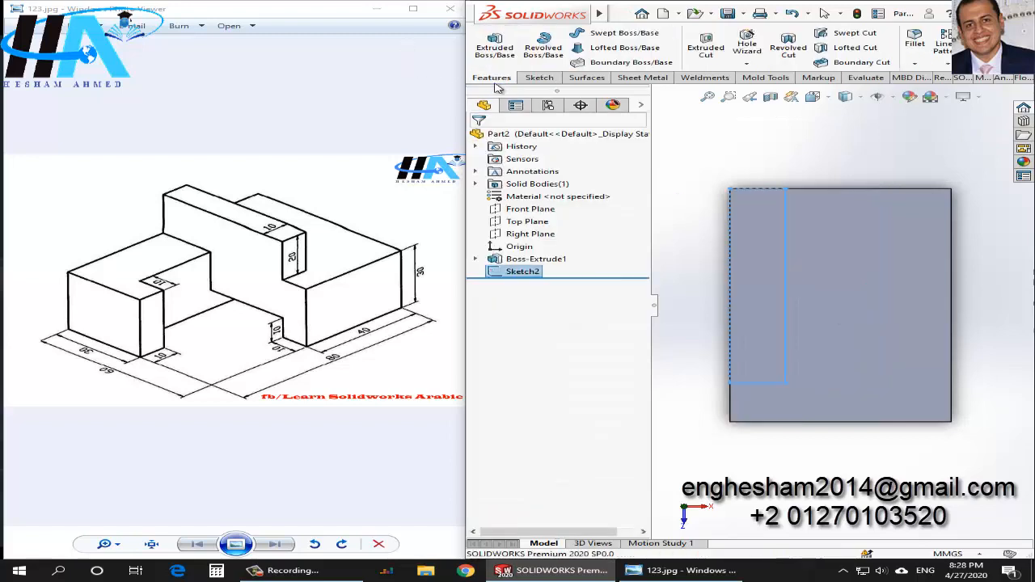
left_click(494, 44)
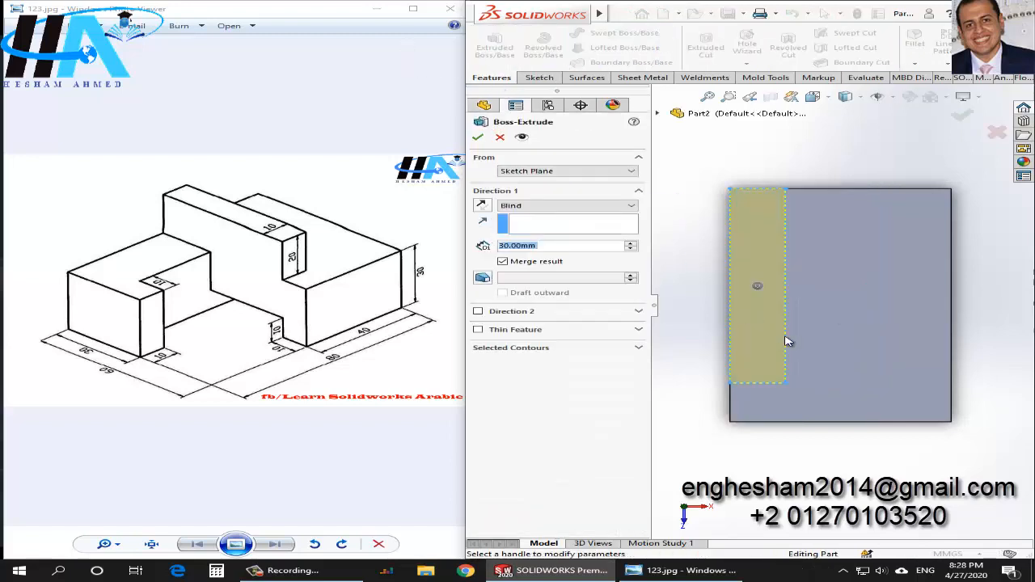
middle_click_drag(841, 268, 766, 280)
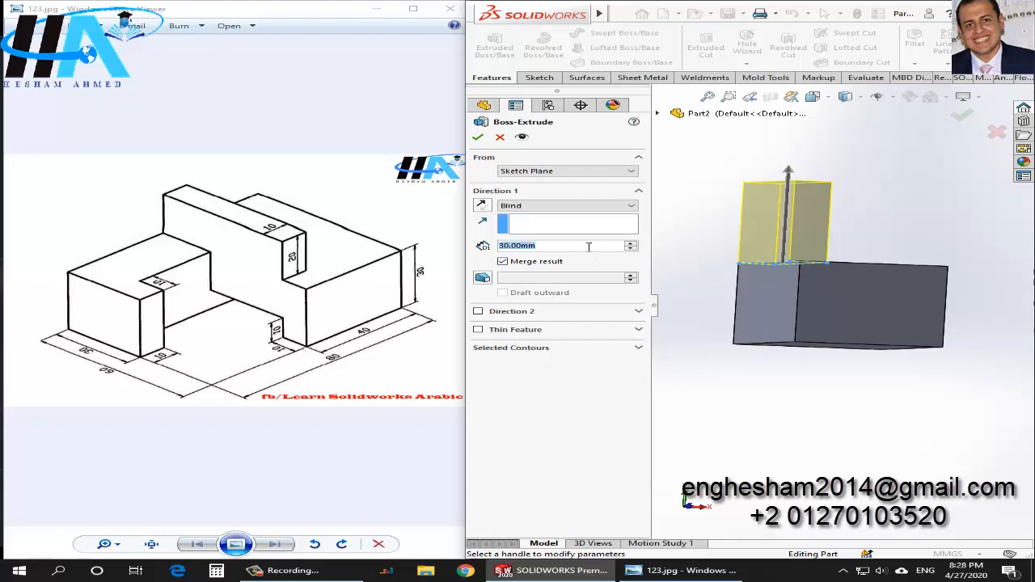
type("20")
key("Return")
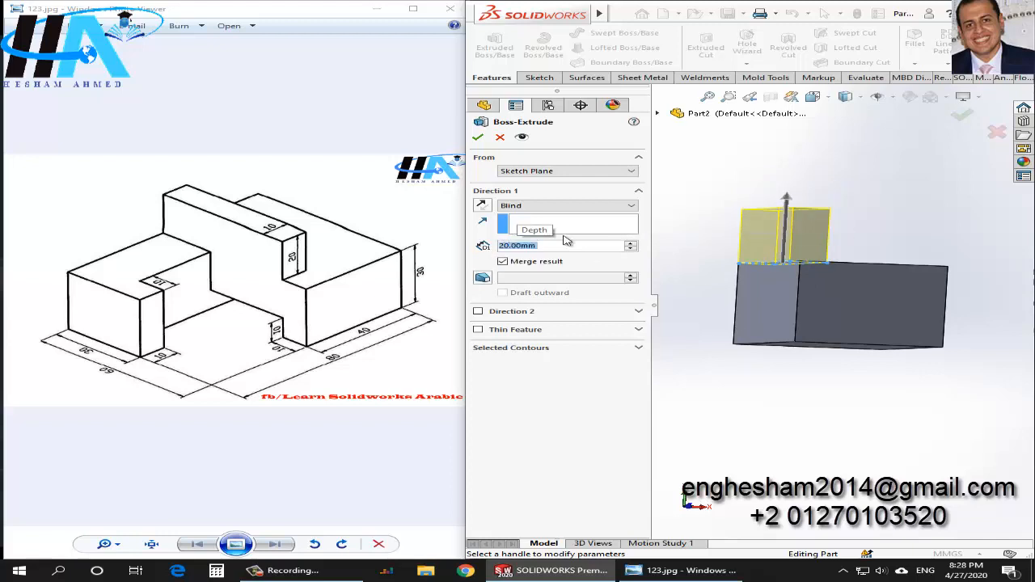
left_click(477, 138)
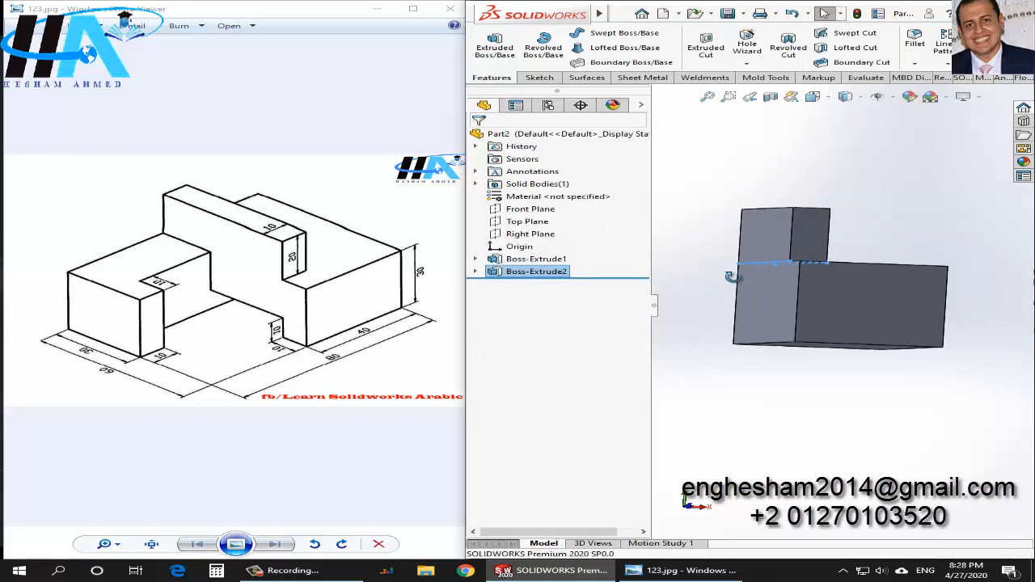
- On the large stepped side face, sketch a rectangle about 20 by 32 mm from the lower corner opposite the origin
middle_click_drag(733, 277, 809, 260)
left_click(725, 369)
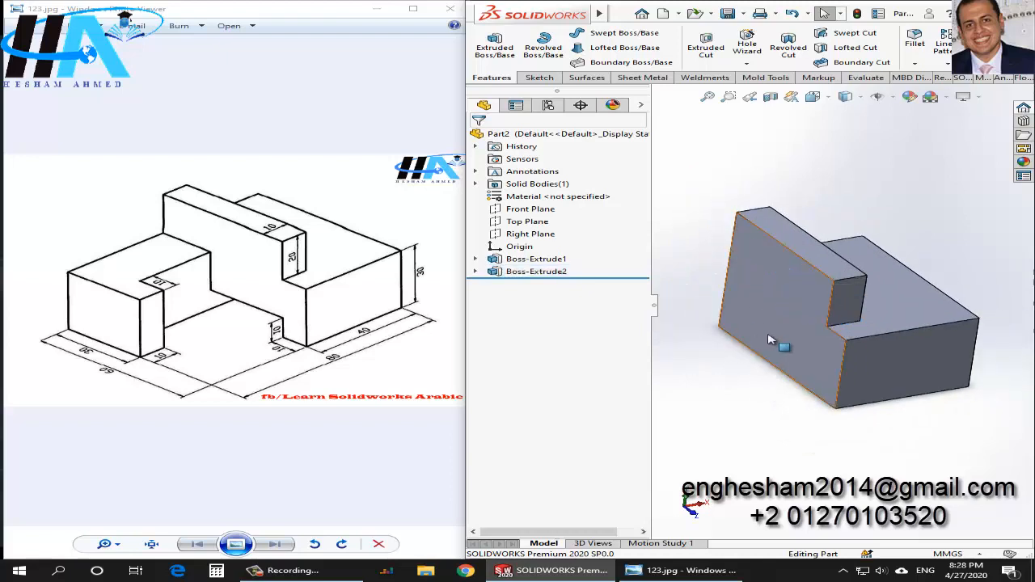
left_click(757, 310)
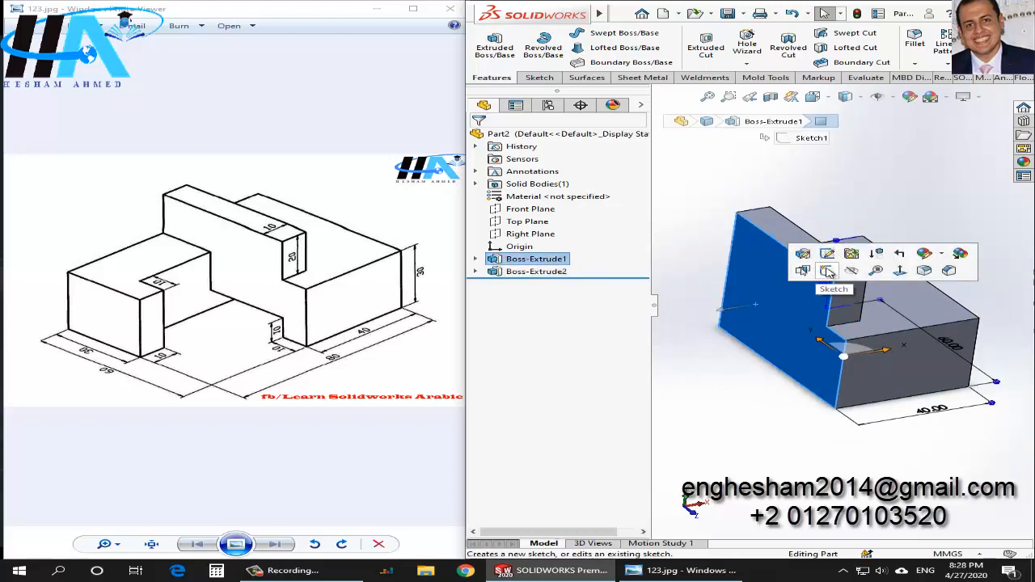
left_click(825, 270)
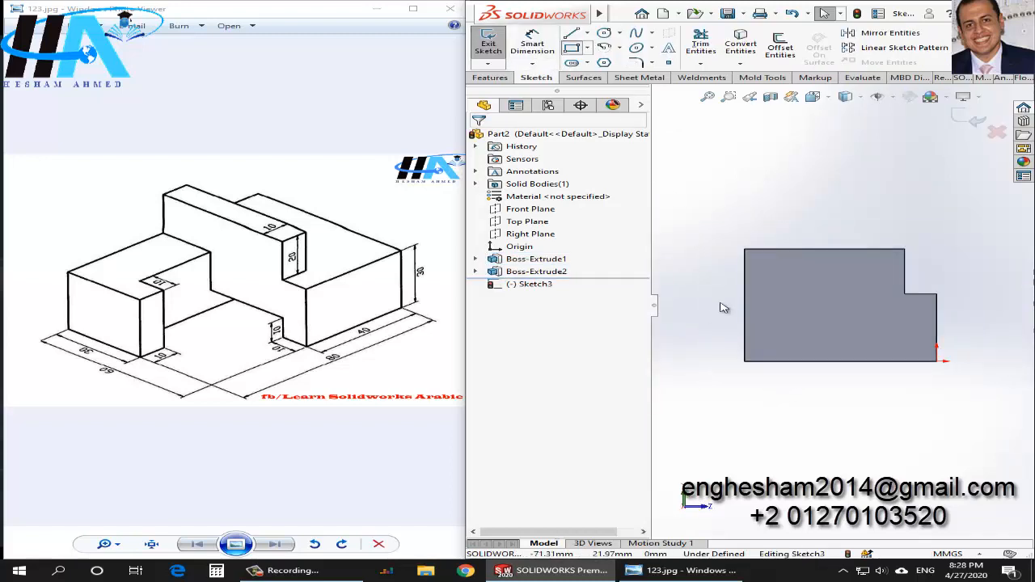
left_click(745, 362)
scroll(813, 296, "down", 2)
left_click(817, 284)
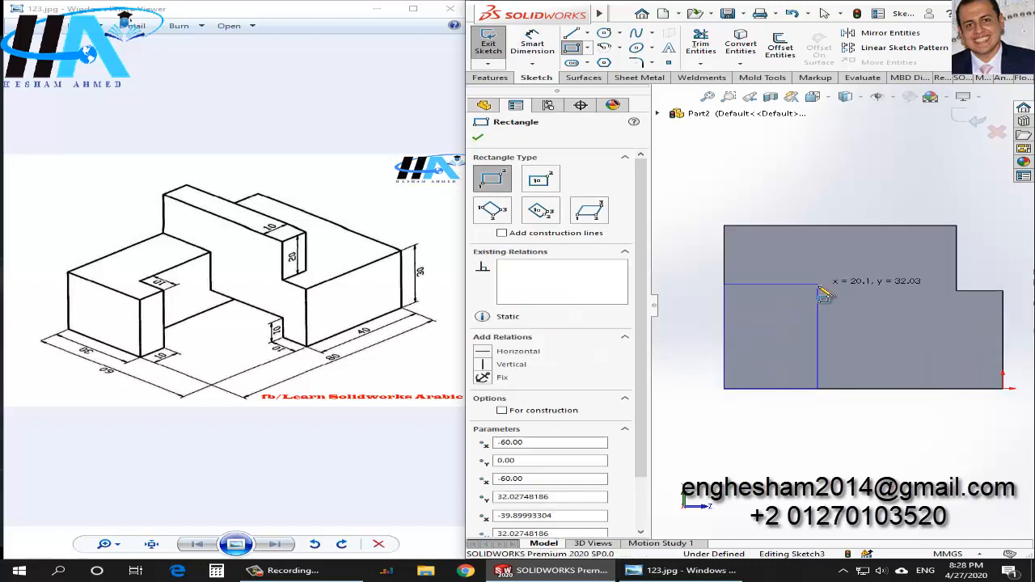
- Dimension the rectangle on the stepped side face 30 mm wide and 30 mm high
left_click(528, 45)
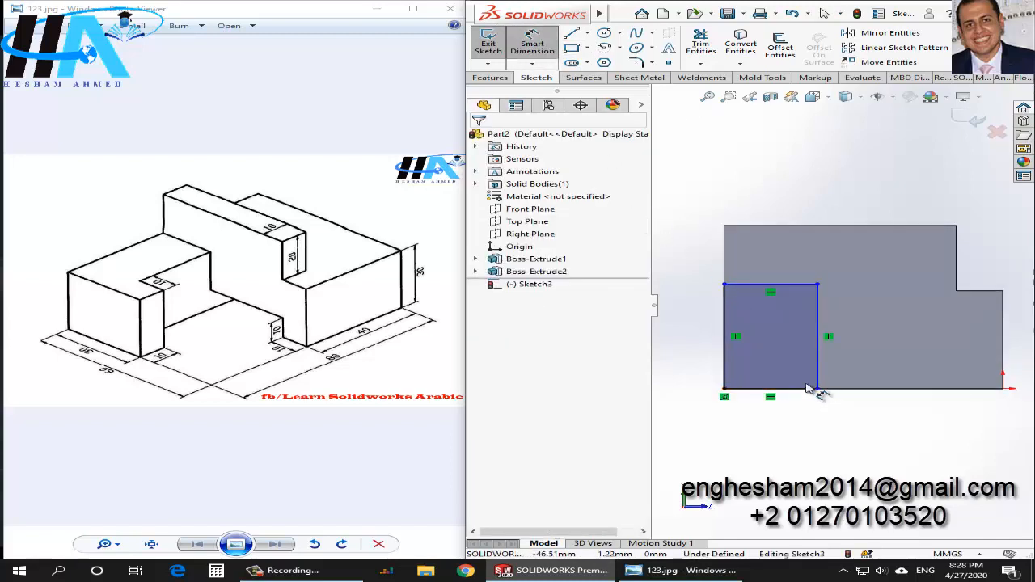
left_click(819, 374)
left_click(725, 369)
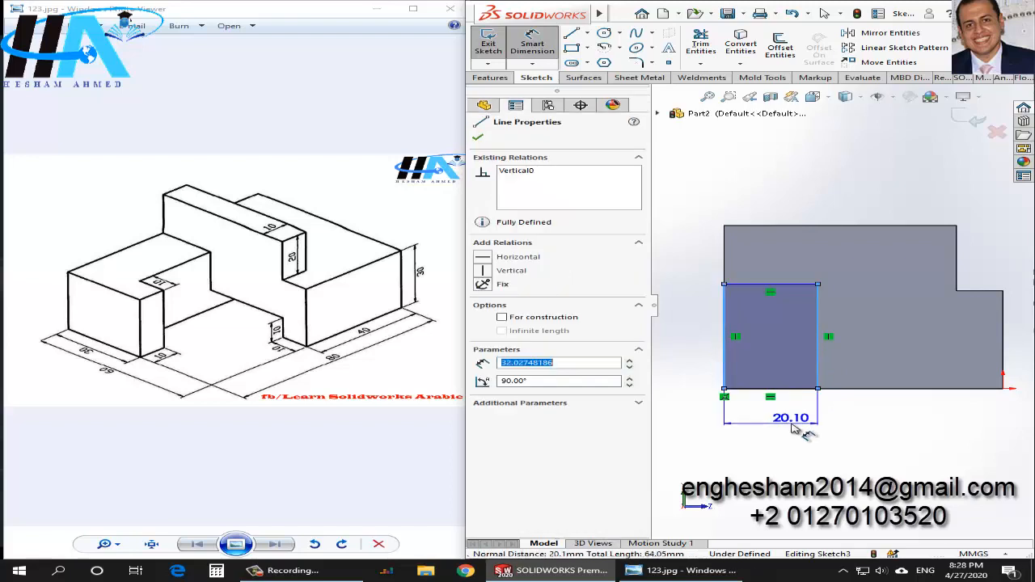
left_click(788, 428)
type("30")
key("Return")
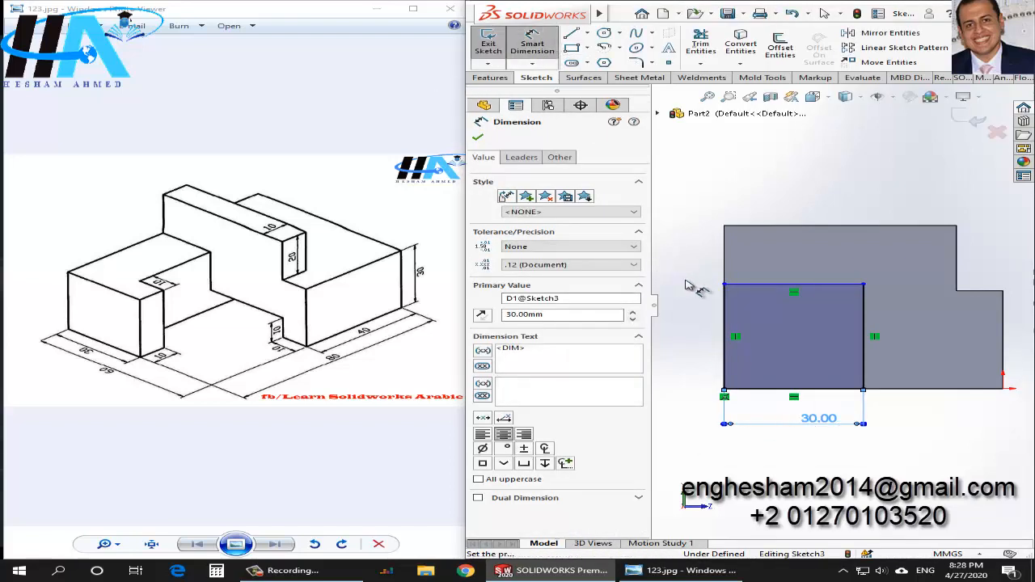
left_click(725, 323)
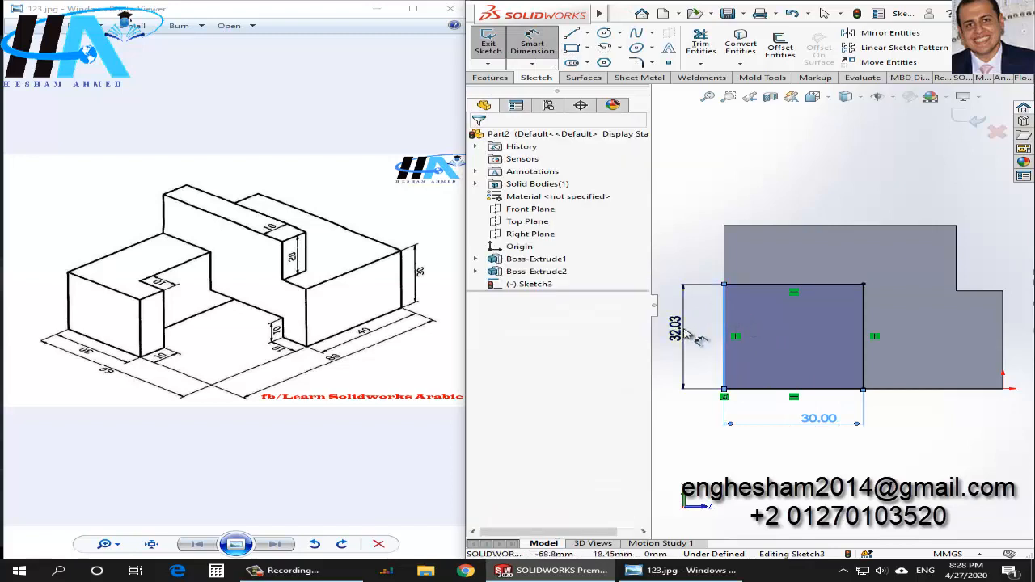
left_click(685, 329)
type("30")
key("Return")
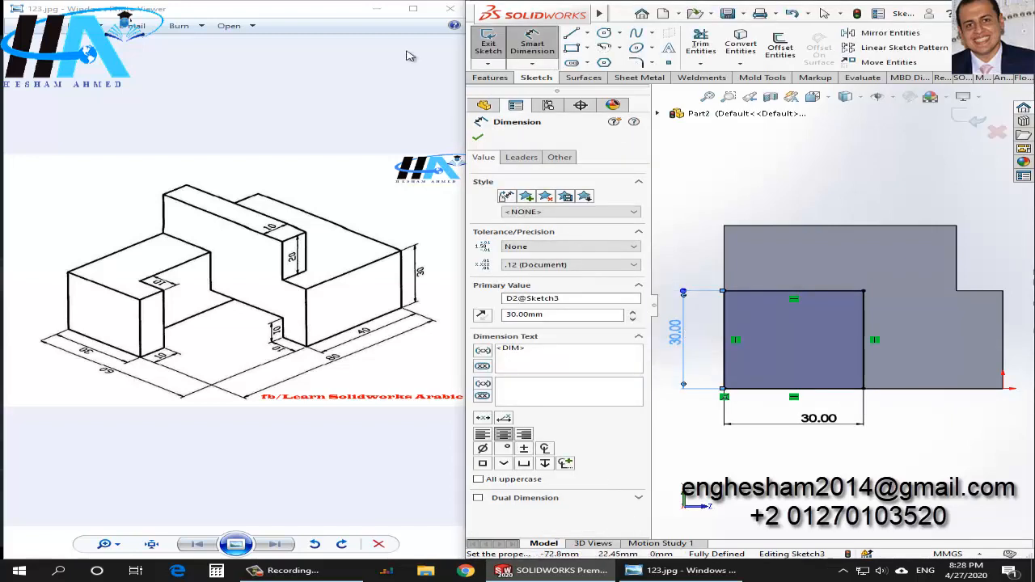
- Extrude the 30 by 30 mm rectangle 40 mm outward from the stepped side face, merging the result
left_click(495, 58)
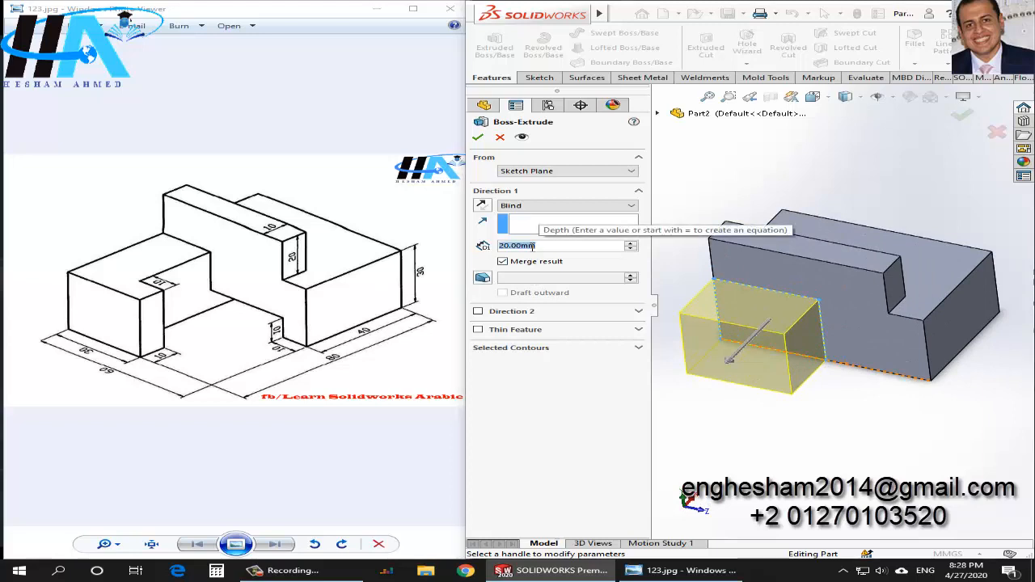
type("40")
key("Return")
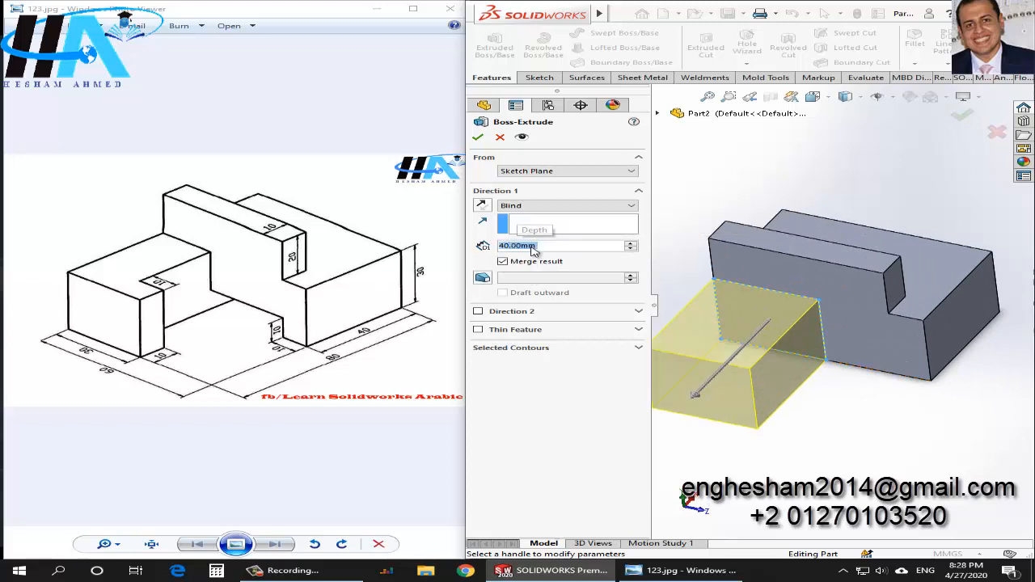
left_click(478, 138)
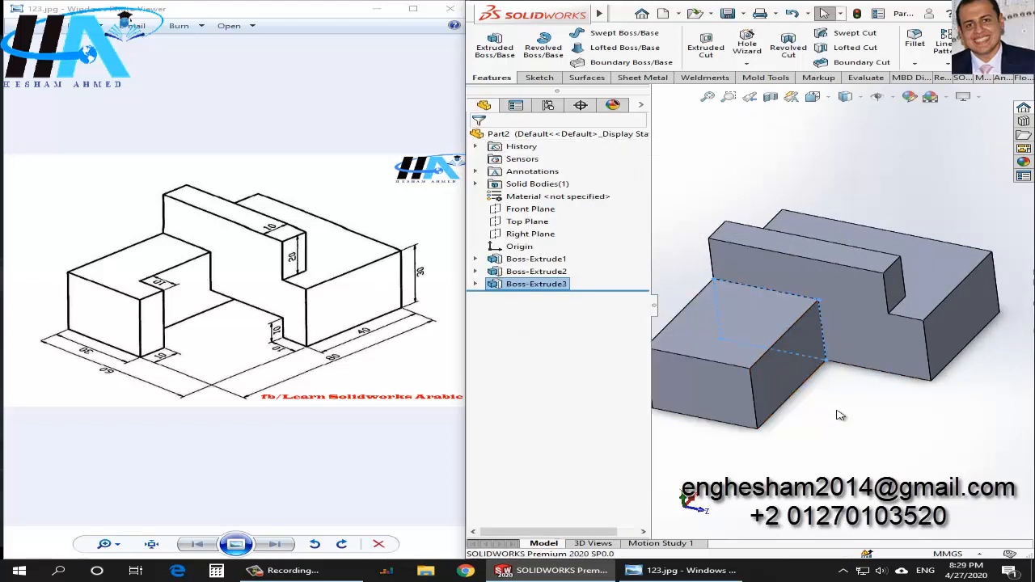
- On the stepped side face, sketch a rectangle about 21 by 8 mm from the lower corner where the 40 mm block meets it
left_click(243, 321)
scroll(254, 315, "up", 2)
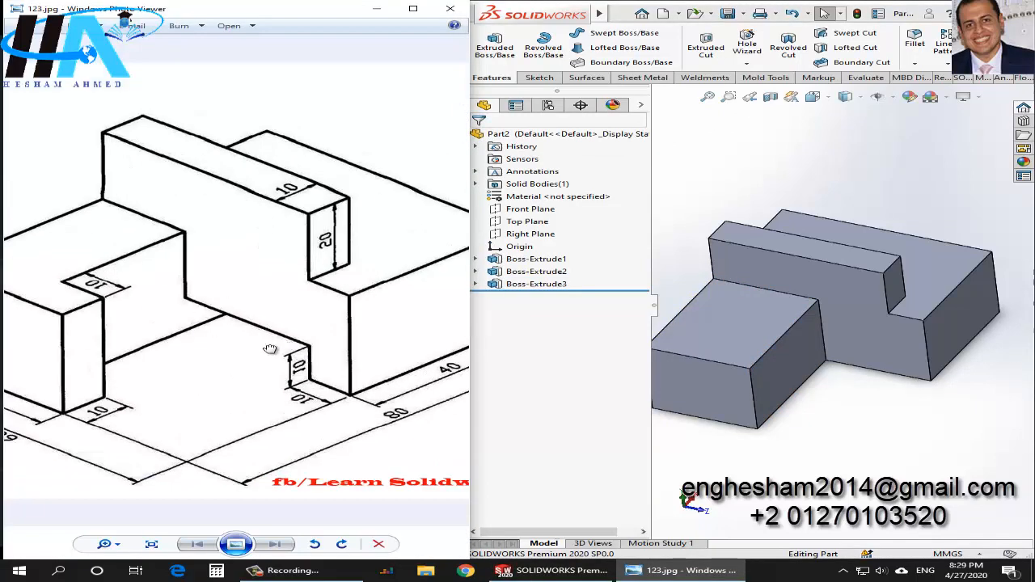
left_click_drag(270, 349, 274, 301)
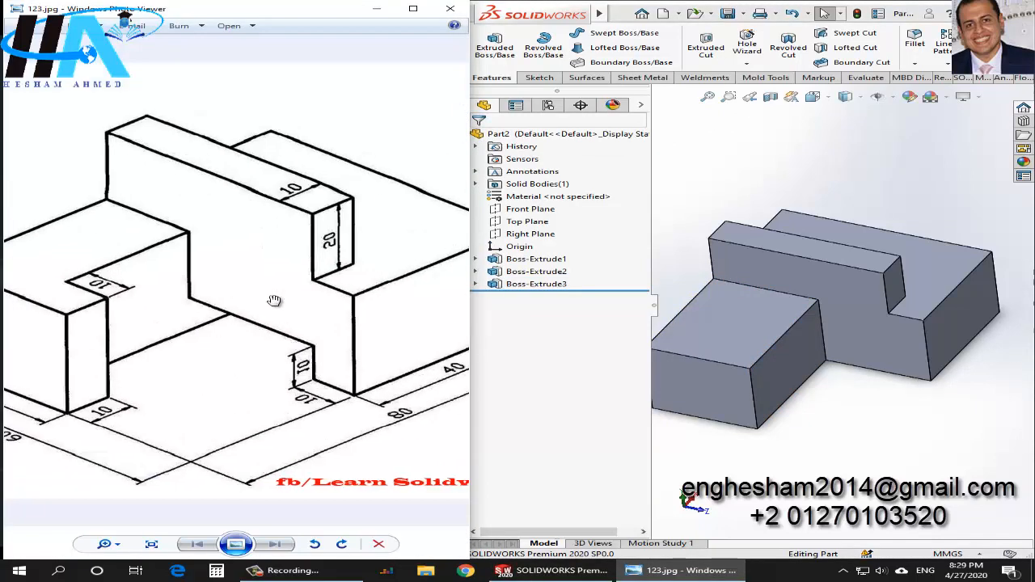
left_click(853, 350)
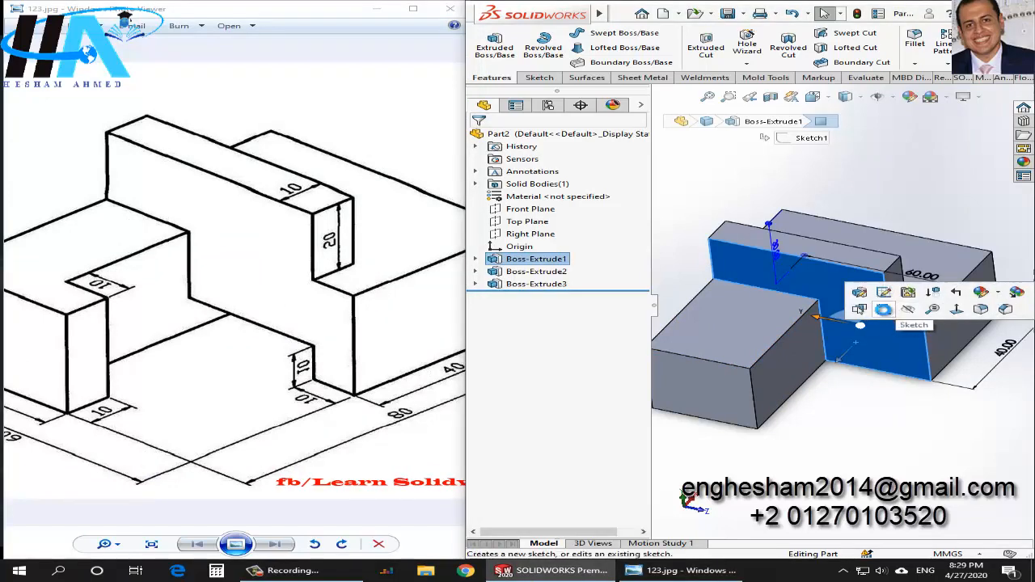
left_click(882, 309)
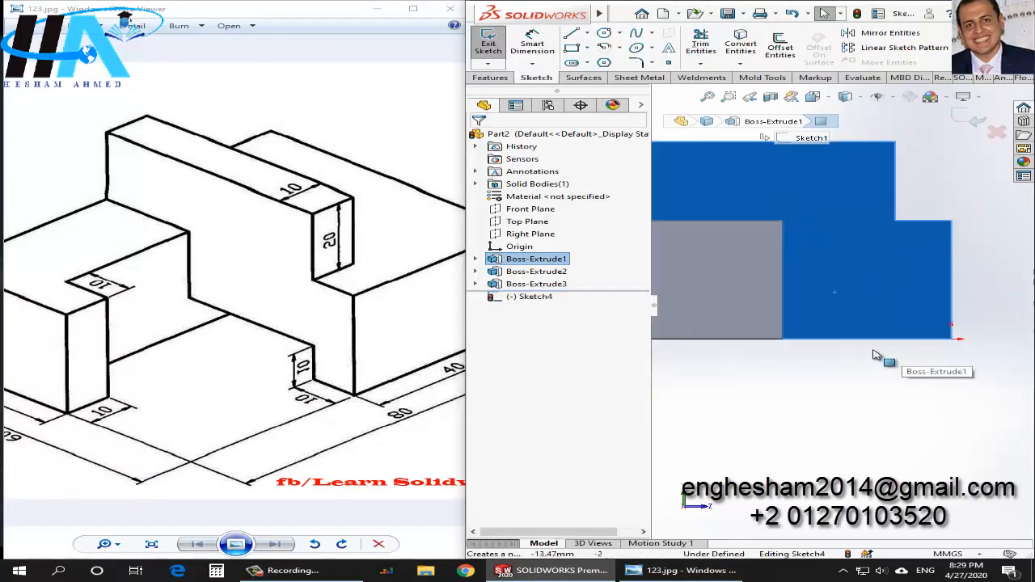
left_click(571, 47)
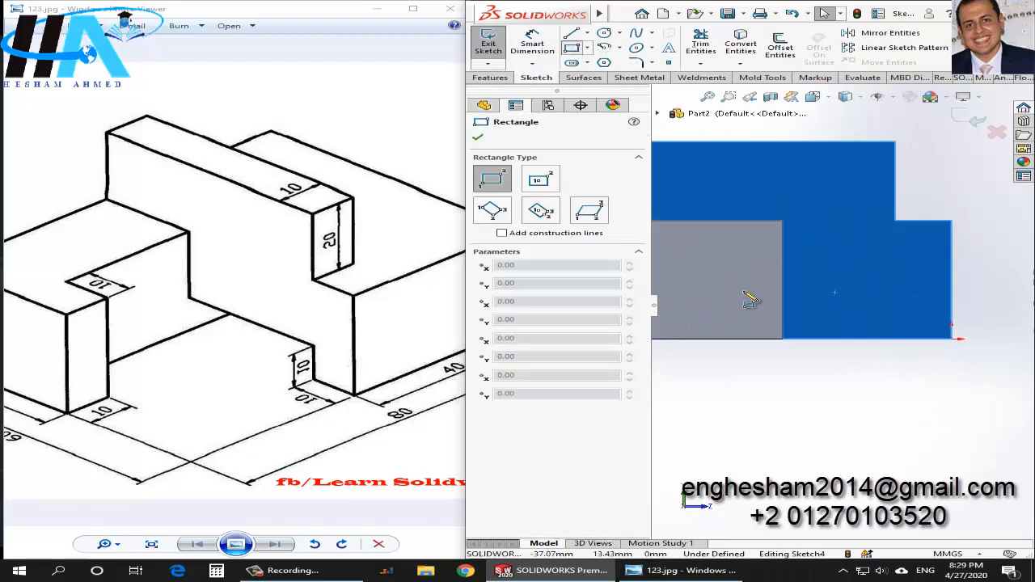
left_click(783, 339)
left_click(899, 308)
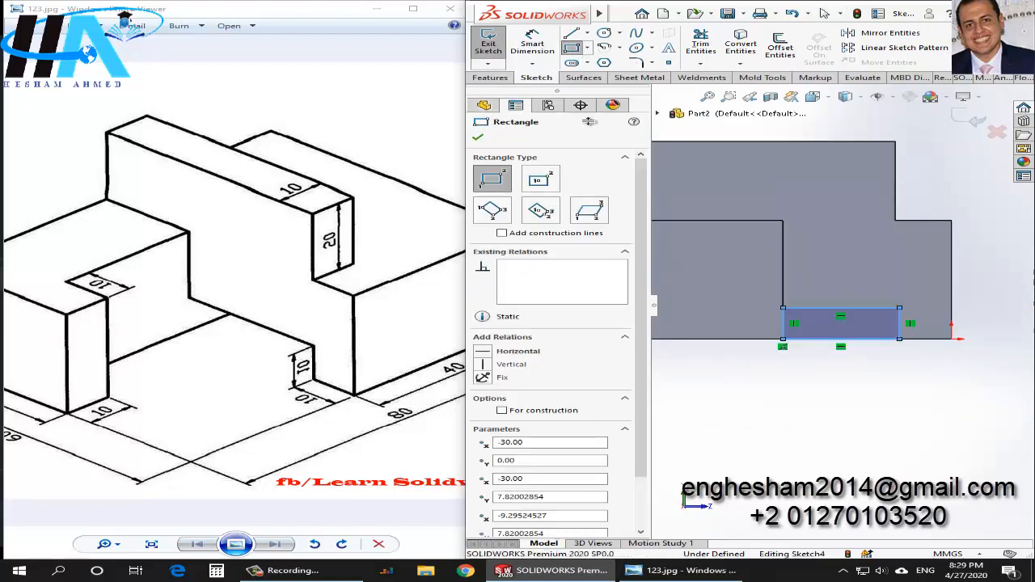
- Dimension the height of the rectangle beside the 40 mm block as 10 mm
left_click(532, 44)
scroll(954, 314, "down", 3)
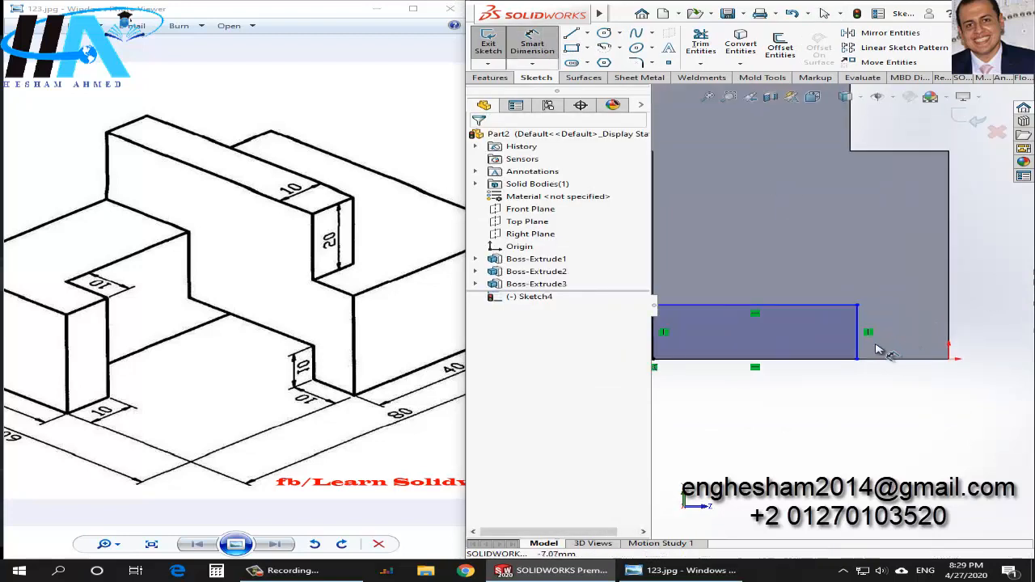
left_click(857, 340)
left_click(910, 338)
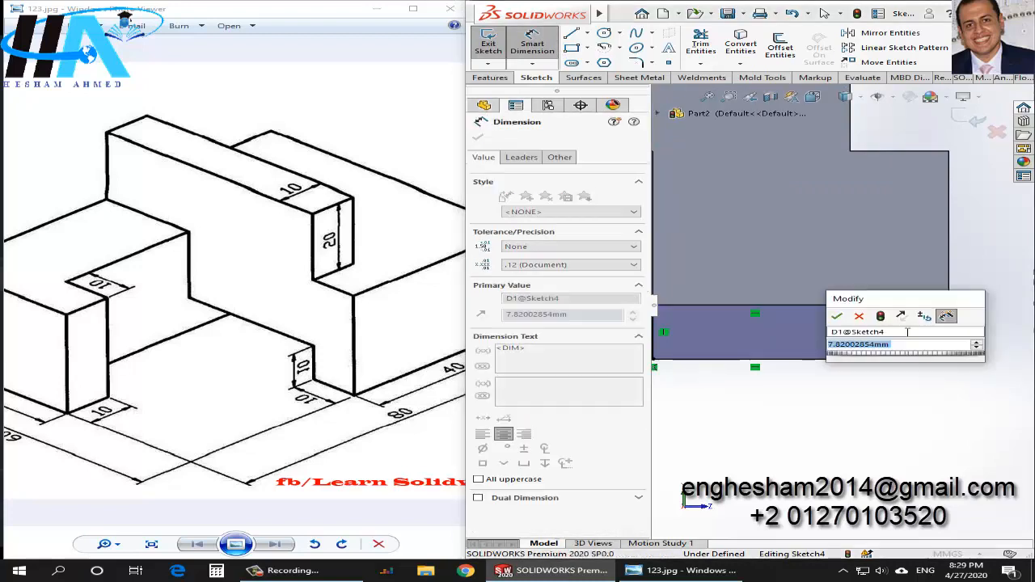
type("10")
key("Return")
scroll(800, 322, "up", 2)
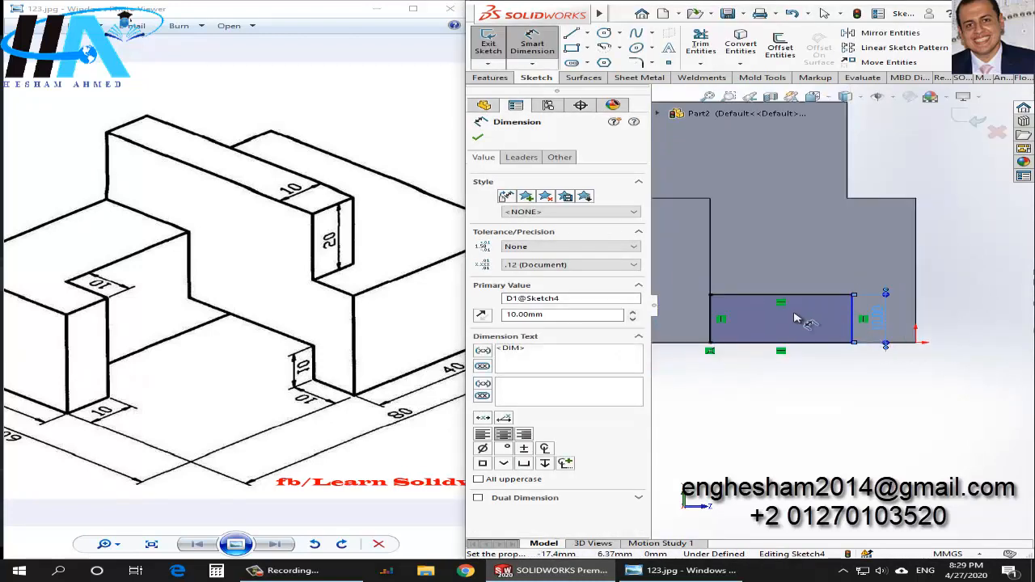
- Dimension the gap between the rectangle's free vertical side and the face's vertical edge at the origin as 10 mm
scroll(879, 336, "down", 2)
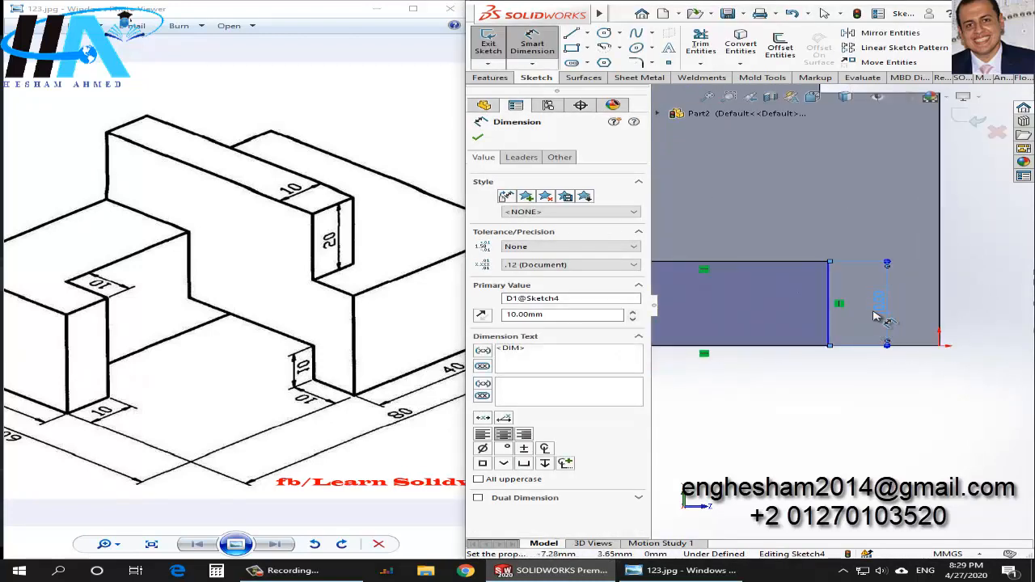
left_click(941, 306)
left_click(833, 299)
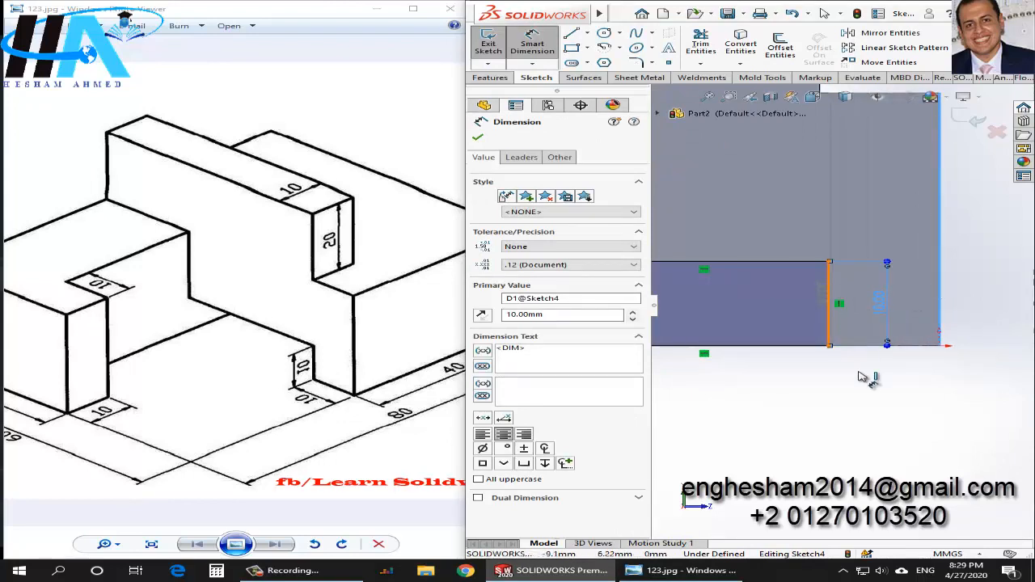
left_click(879, 395)
type("10")
key("Return")
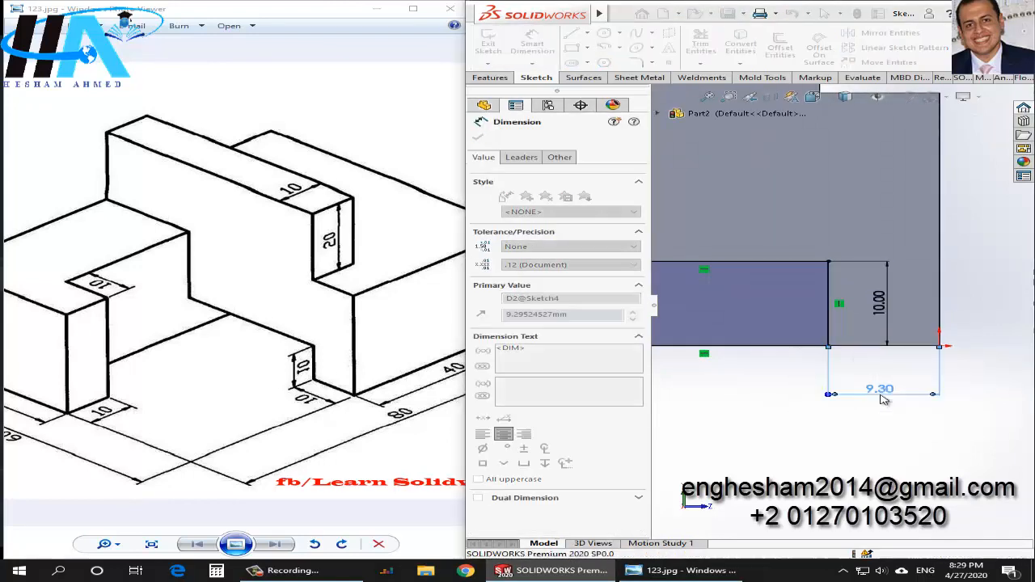
scroll(808, 283, "up", 2)
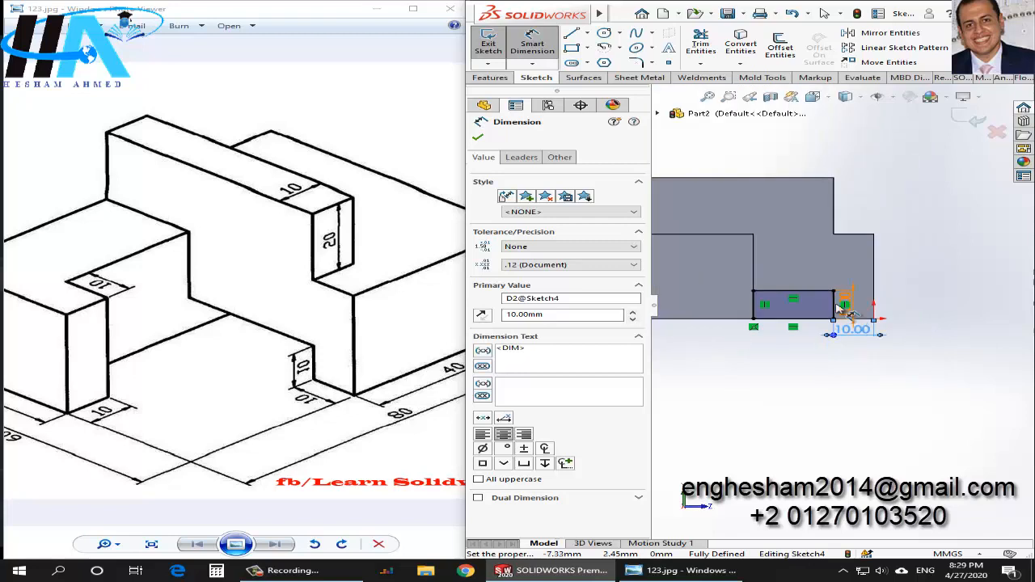
- Cut the 10 mm high rectangle through all of the main block with Extruded Cut
left_click(495, 77)
left_click(706, 45)
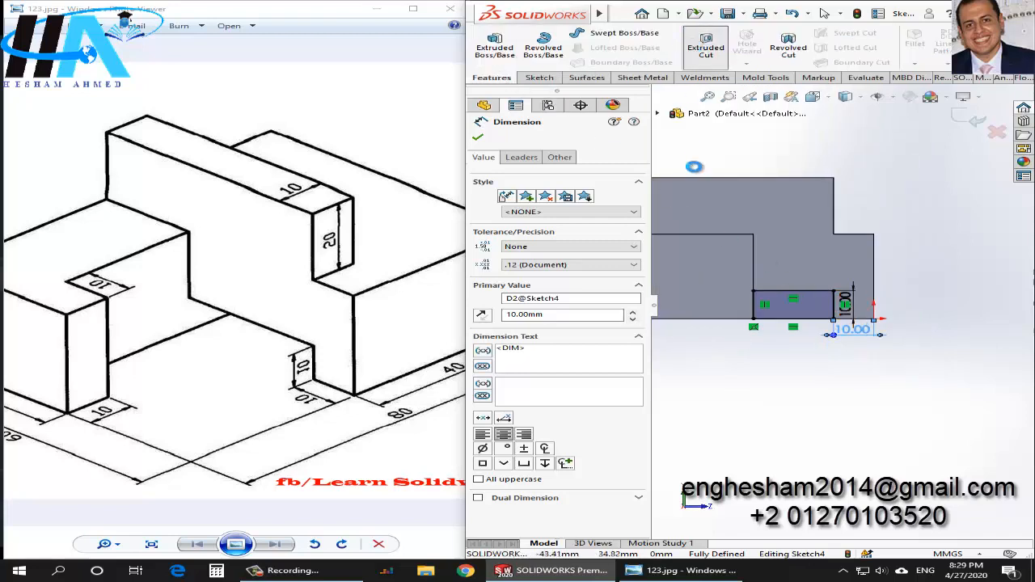
left_click(566, 206)
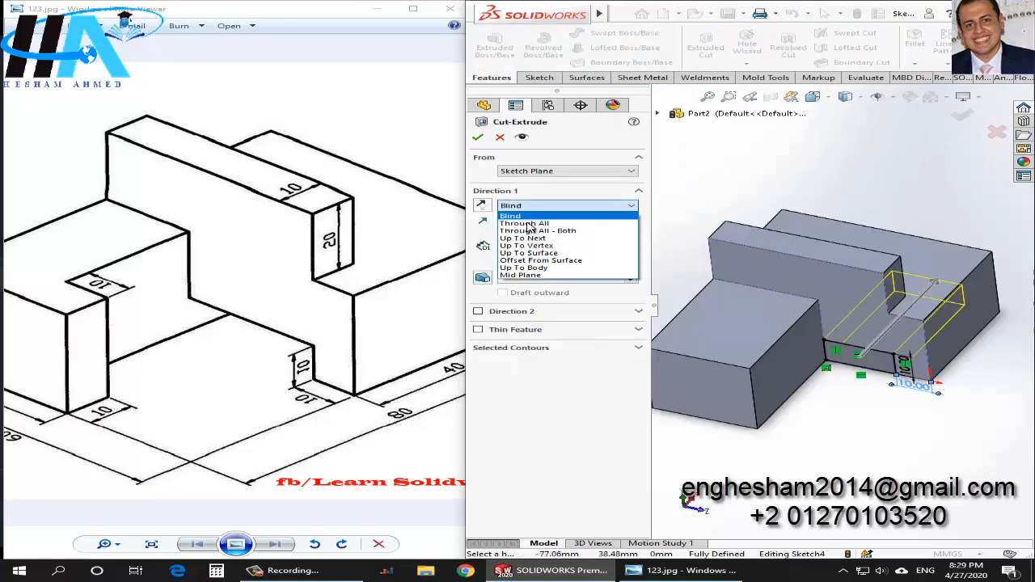
left_click(530, 223)
left_click(476, 134)
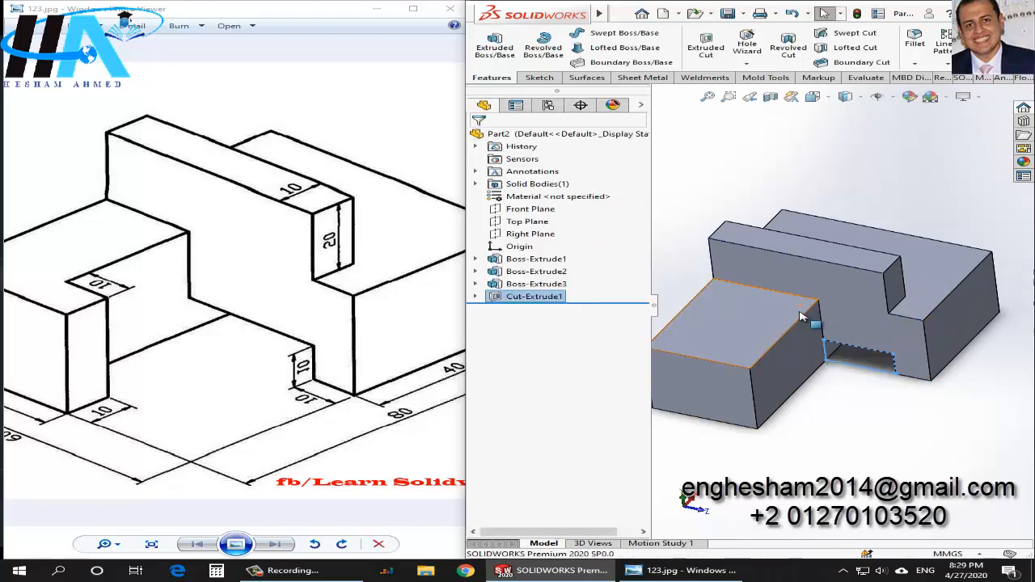
scroll(862, 377, "up", 3)
scroll(841, 378, "down", 2)
left_click(838, 398)
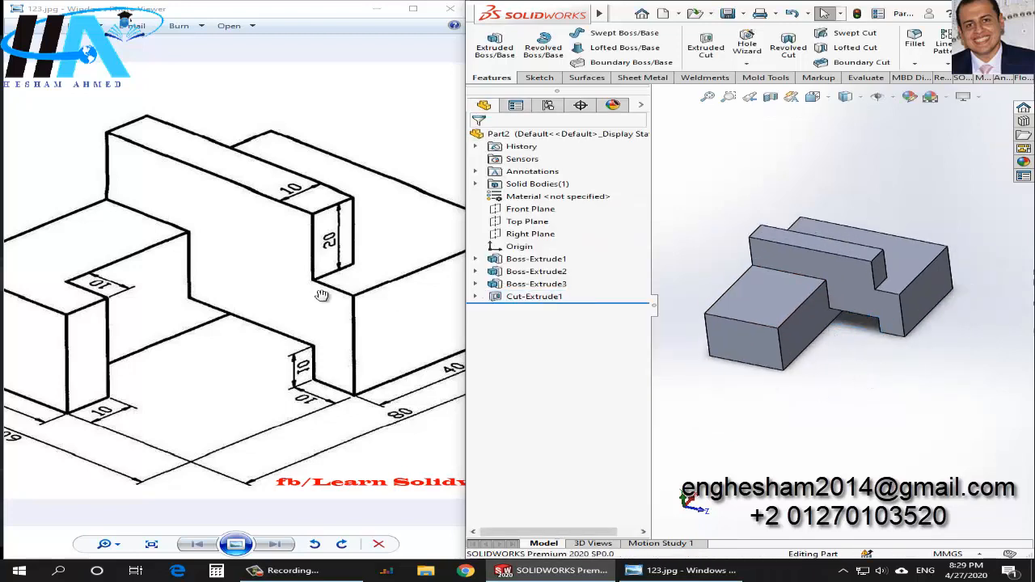
- On the 40 mm block's inner side face, sketch a full-height rectangle about 10 mm wide from its outer lower corner to the upper edge
left_click(188, 311)
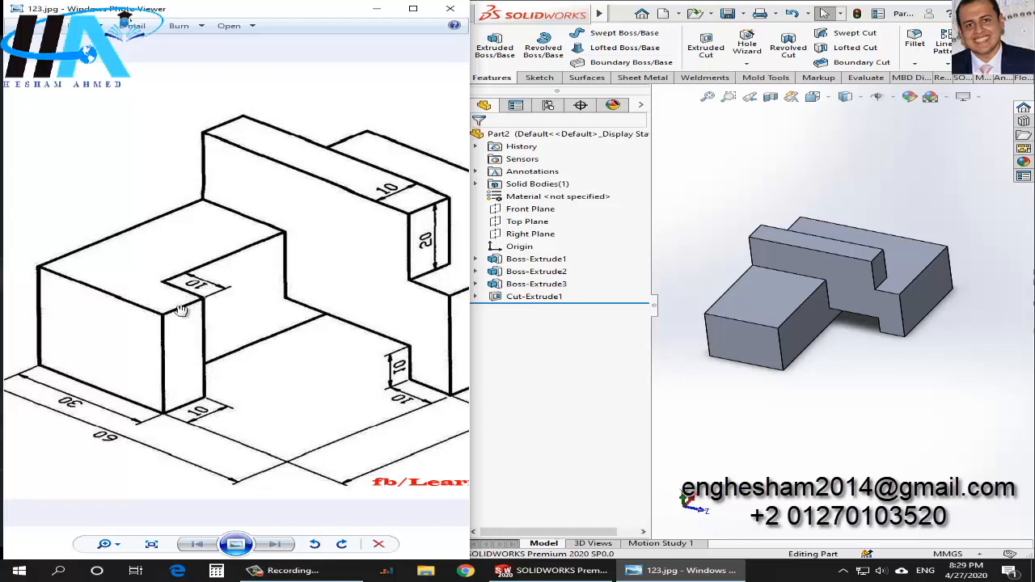
scroll(572, 341, "right", 1)
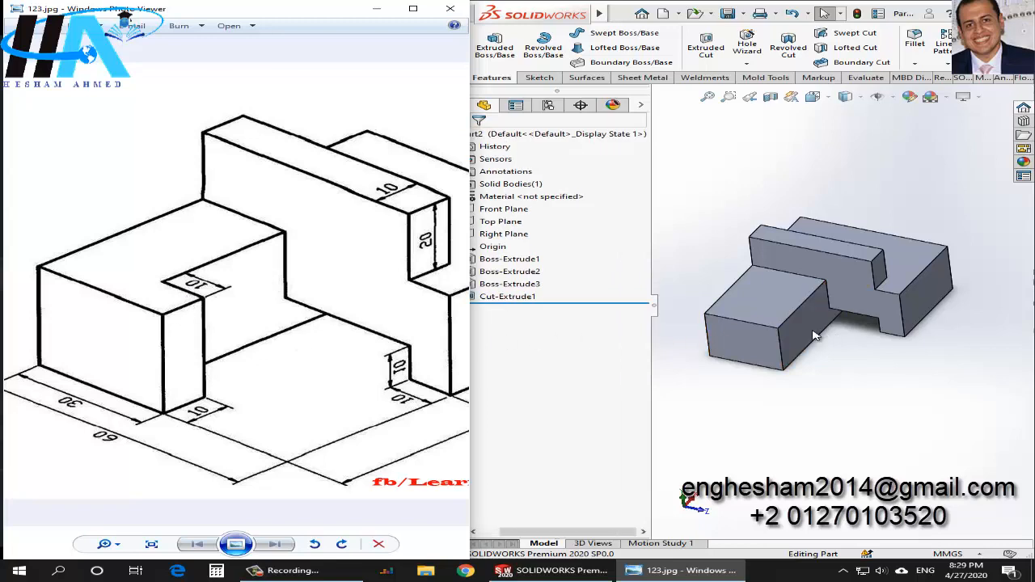
left_click(809, 338)
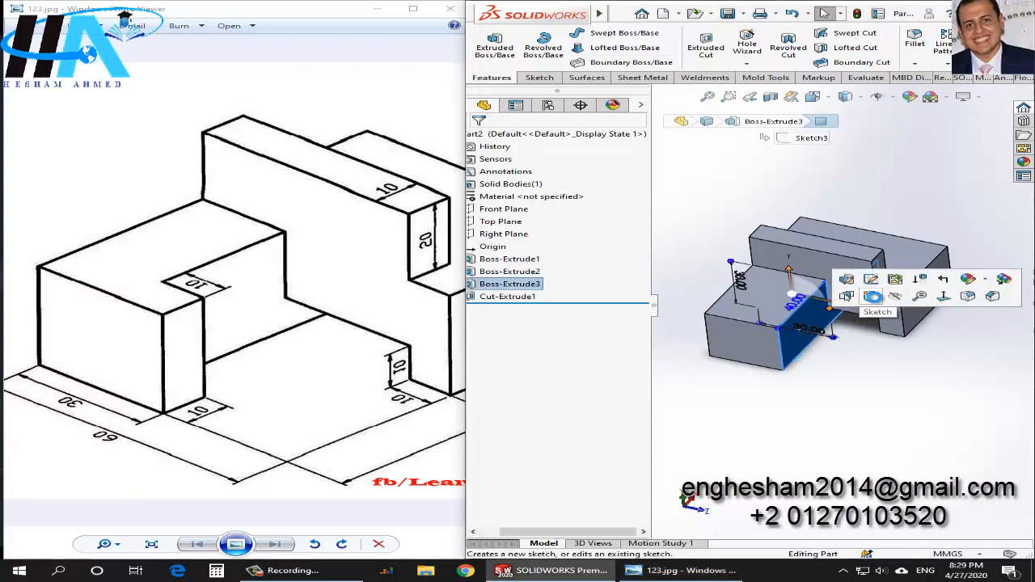
left_click(872, 296)
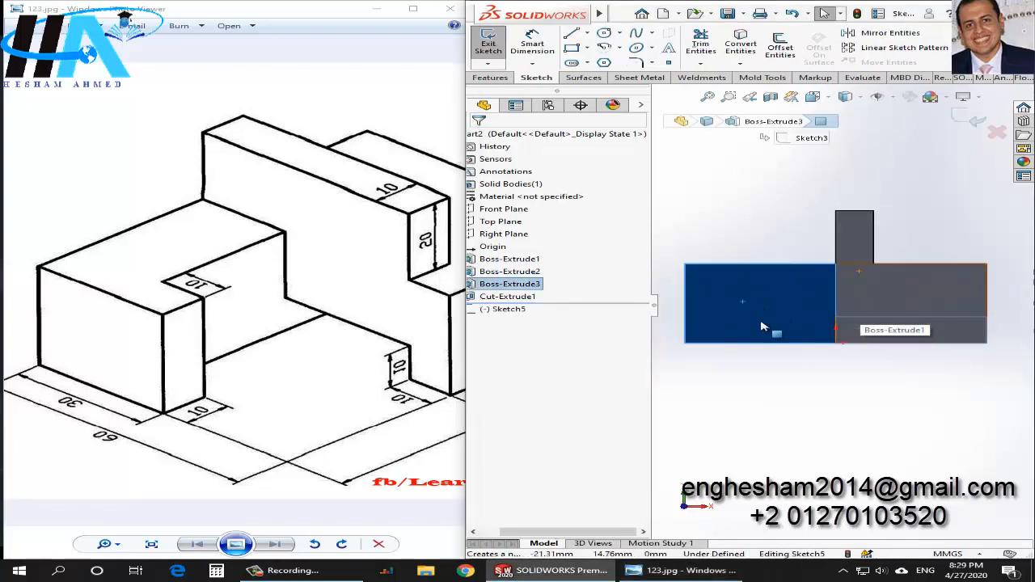
left_click(572, 51)
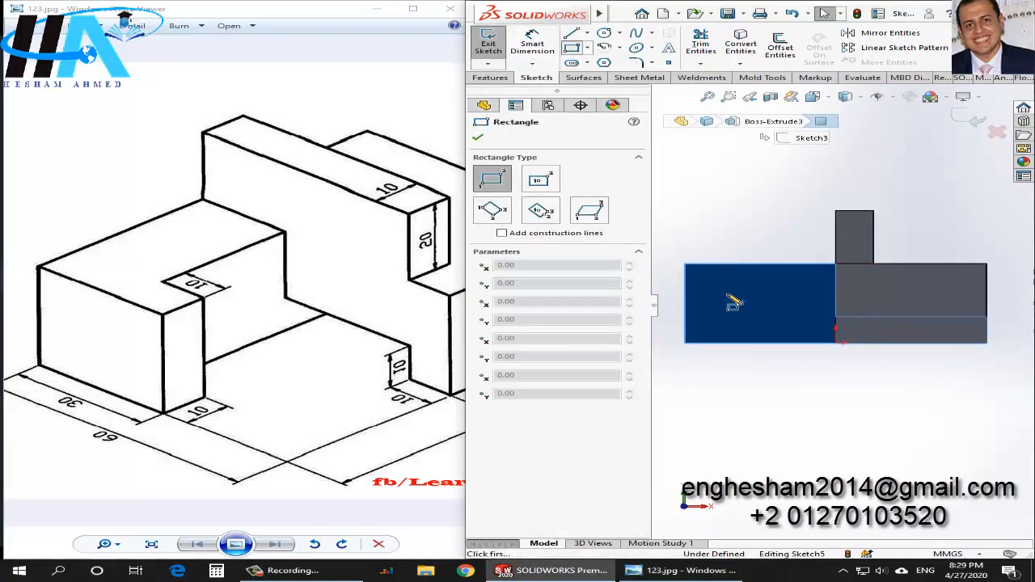
left_click(685, 343)
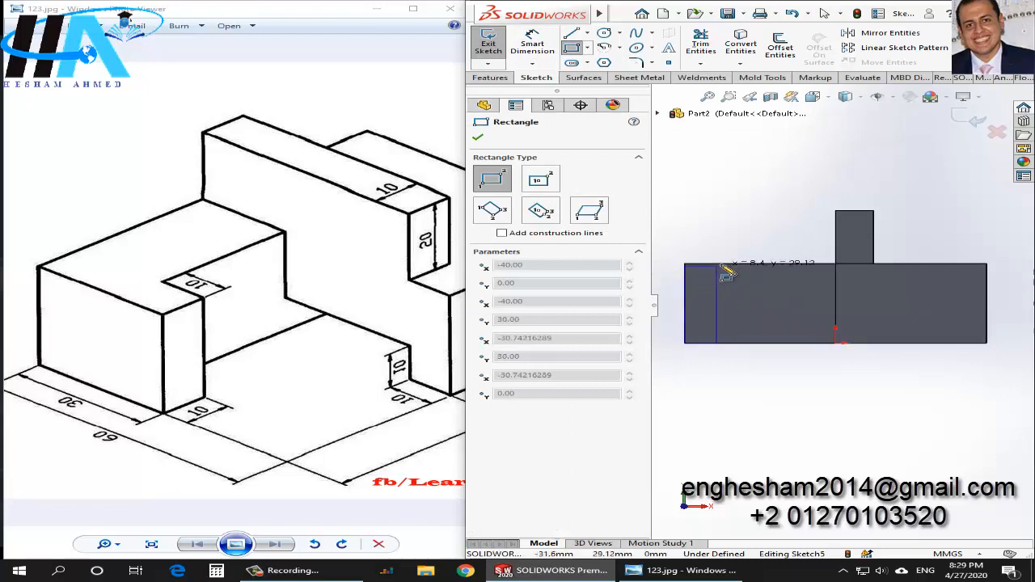
left_click(725, 264)
scroll(731, 297, "down", 1)
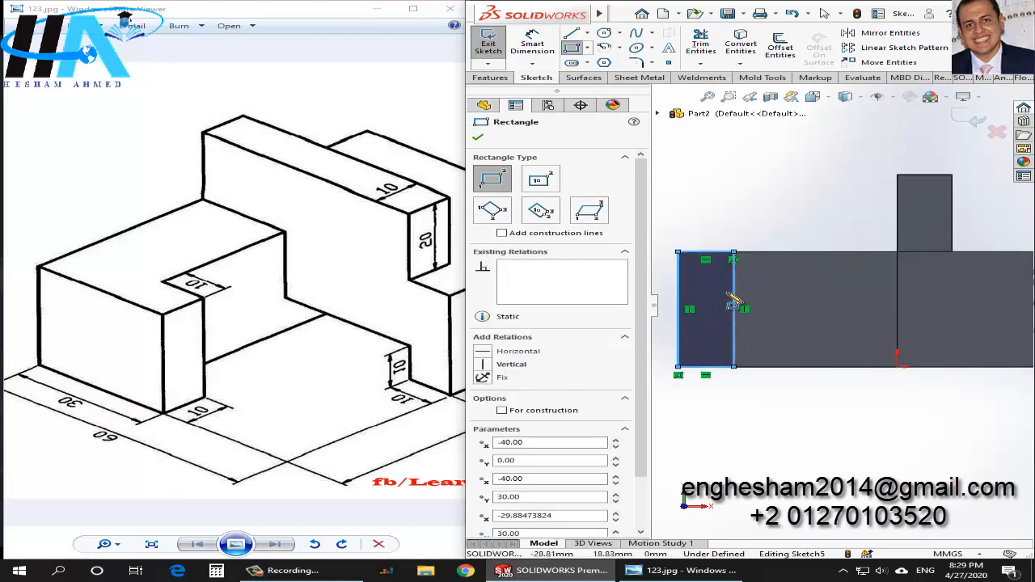
- Dimension the width of the full-height rectangle as 10 mm
left_click(532, 44)
left_click(734, 354)
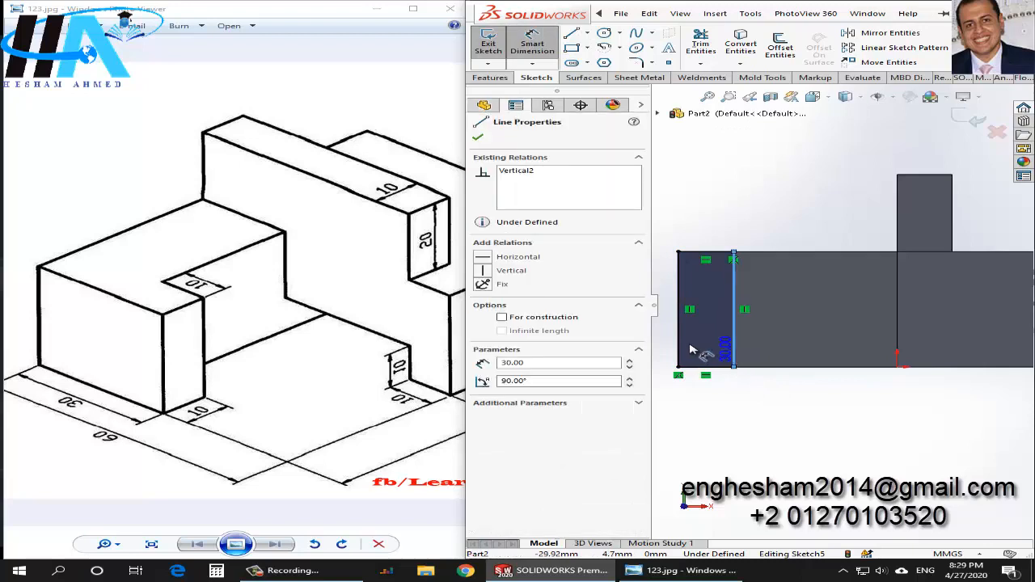
left_click(677, 346)
left_click(702, 406)
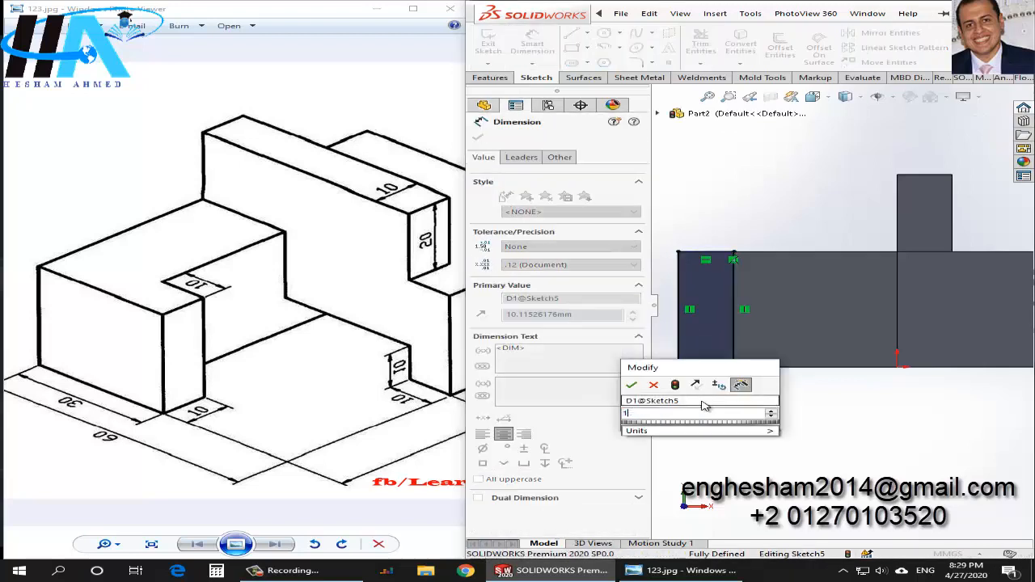
type("10")
key("Return")
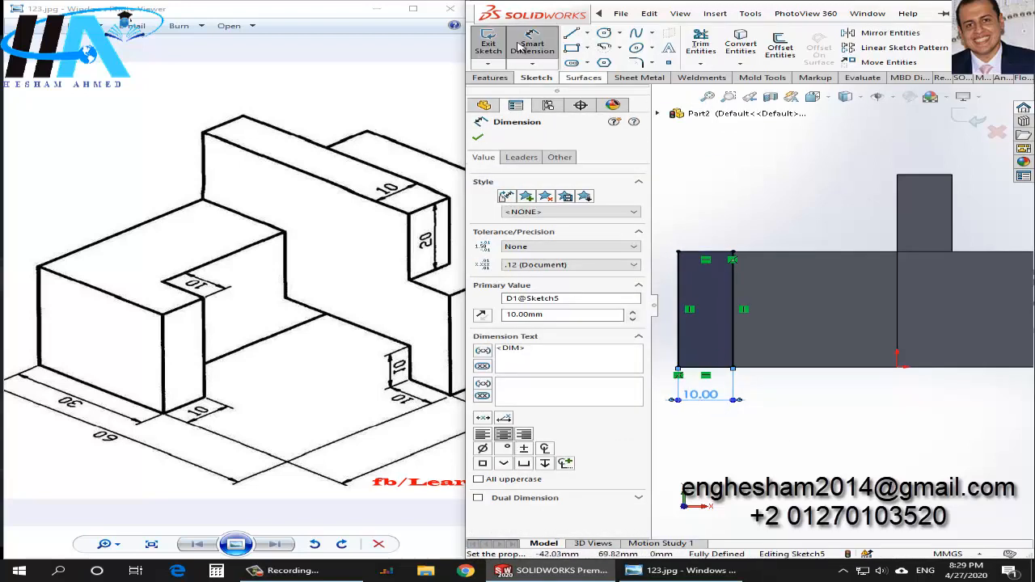
- Extrude the full-height rectangle 10 mm outward from the block's inner side face, merging the result
left_click(491, 77)
left_click(494, 45)
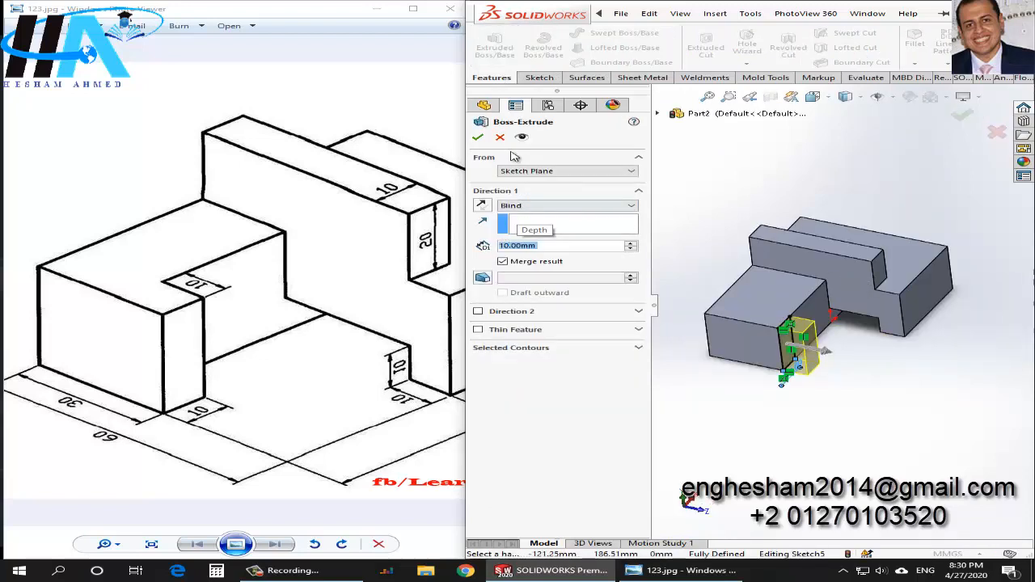
left_click(478, 138)
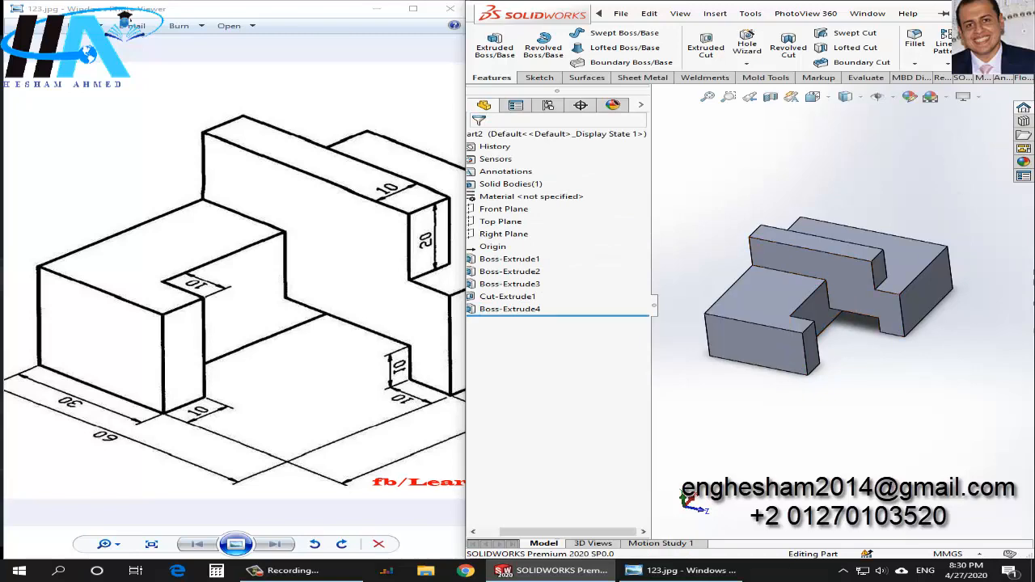
- Assign Copper from the Copper Alloys category of the SOLIDWORKS Materials library to the part
left_click(1000, 13)
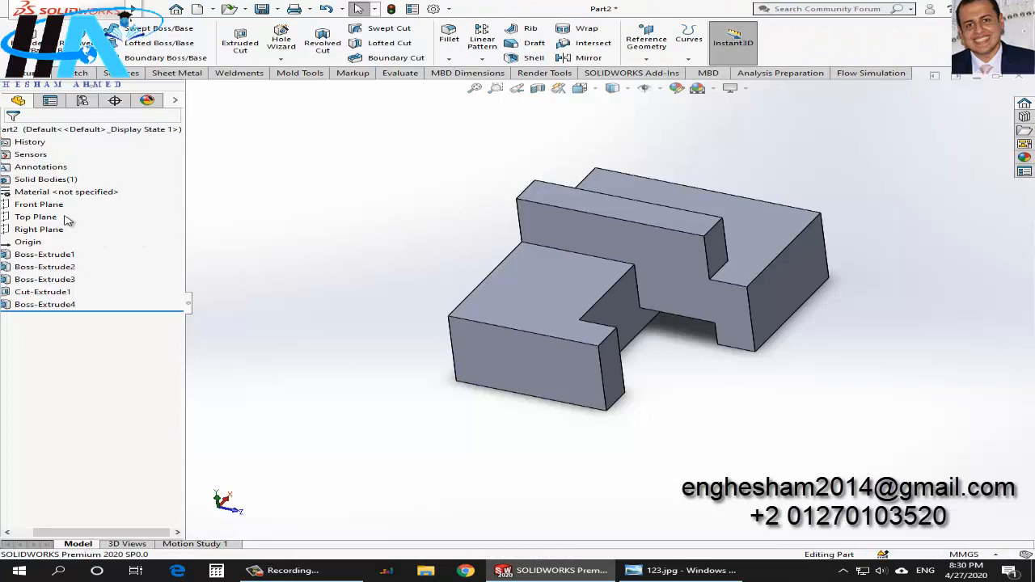
middle_click_drag(362, 261, 531, 273)
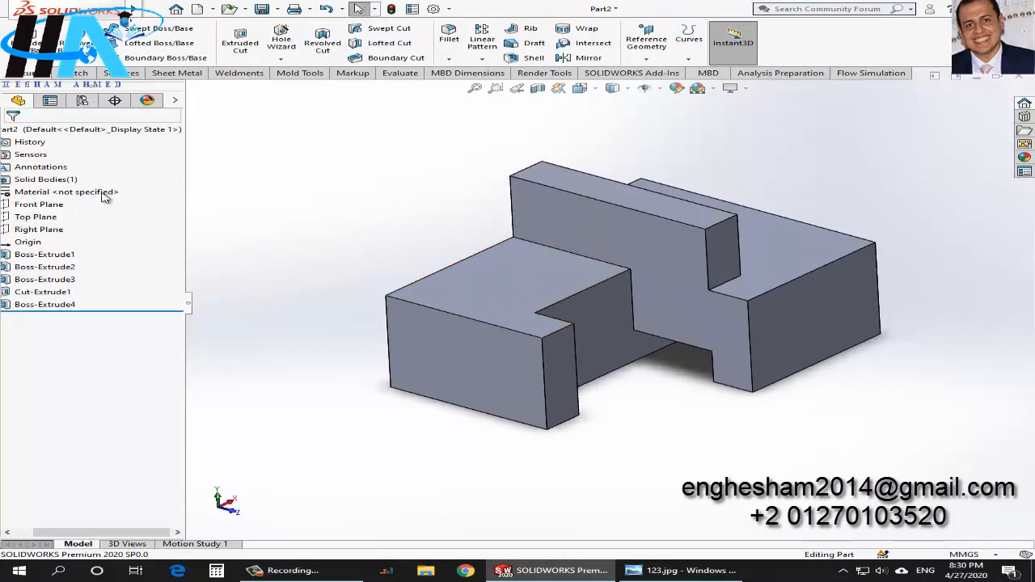
right_click(41, 193)
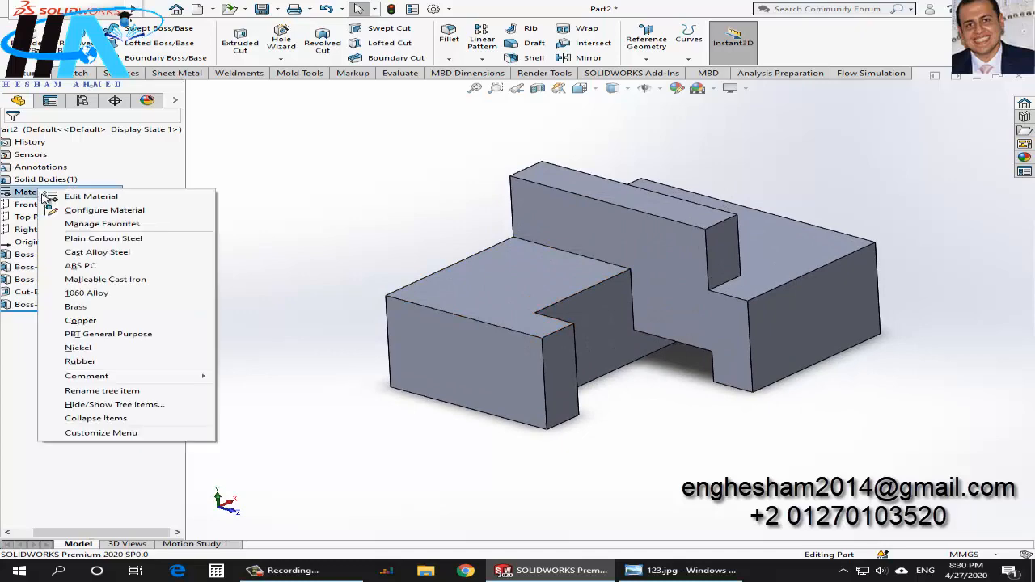
left_click(101, 199)
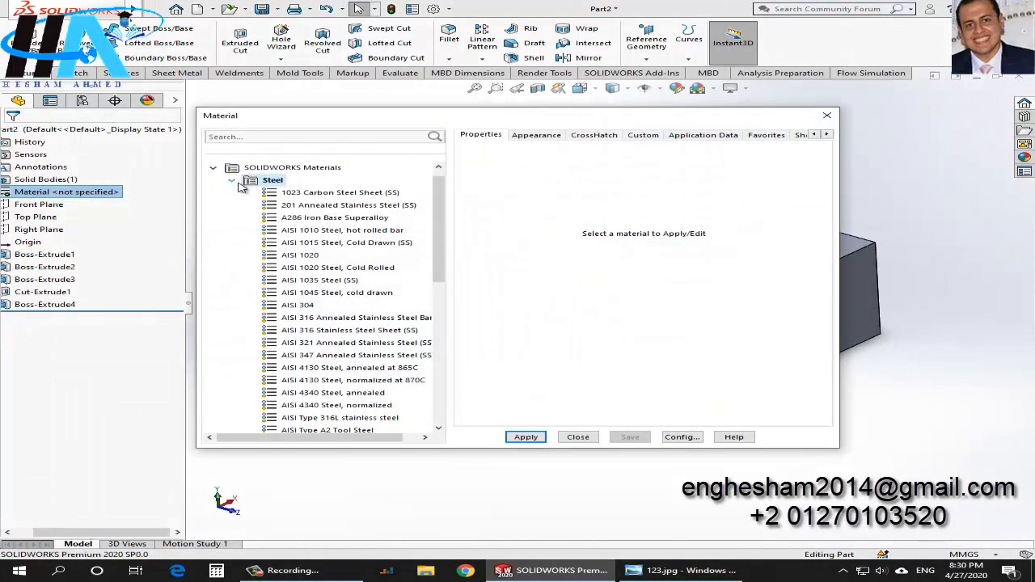
left_click(234, 180)
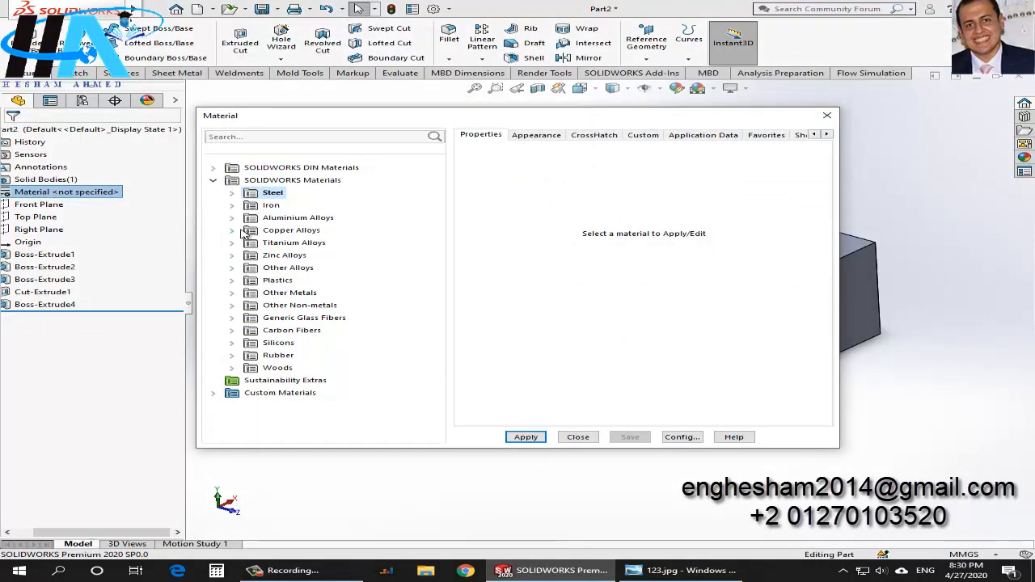
double_click(242, 231)
left_click(296, 308)
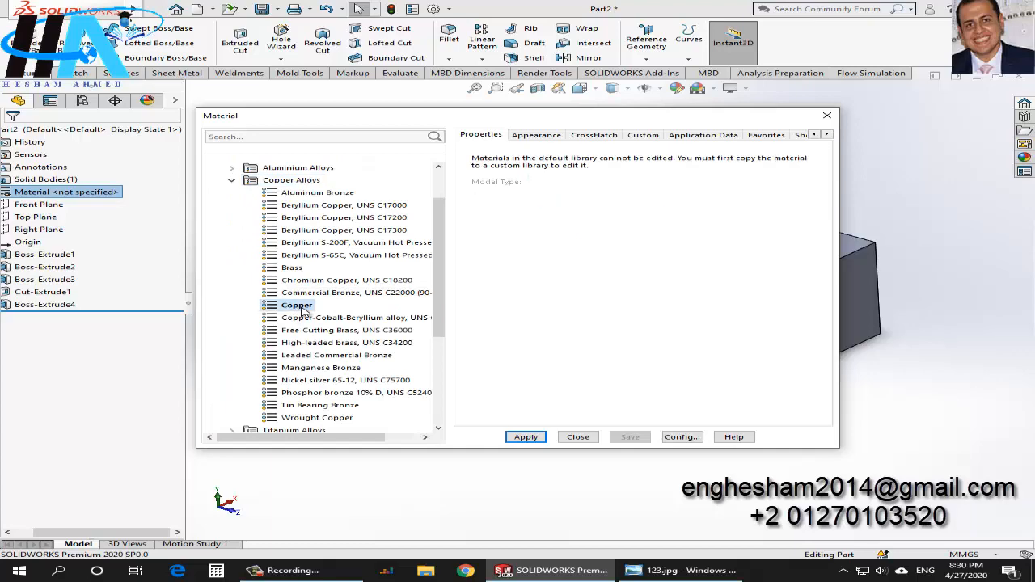
left_click(526, 437)
left_click(577, 437)
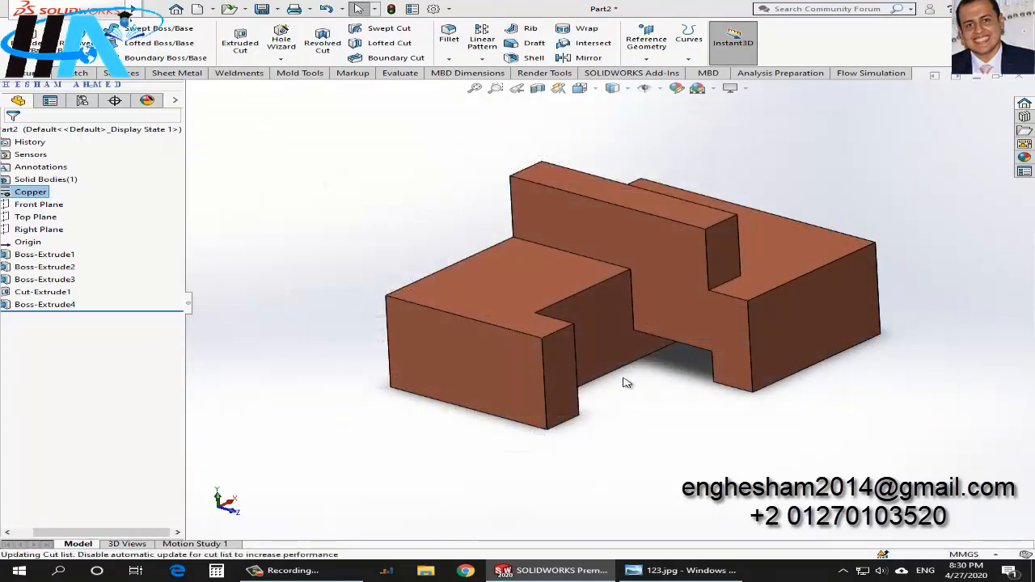
- Apply the Plain White scene as the background of the part view
scroll(663, 307, "down", 3)
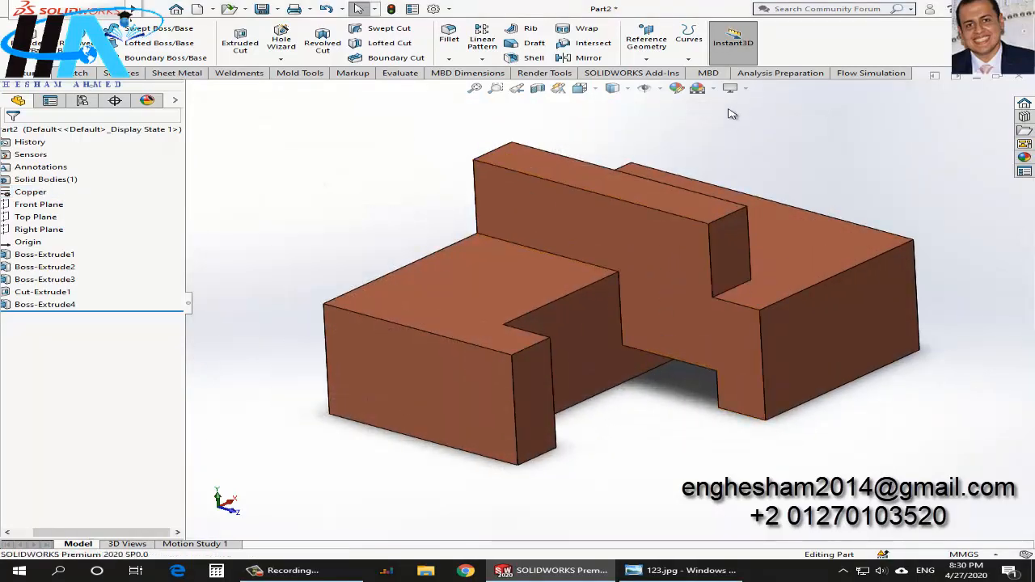
left_click(714, 88)
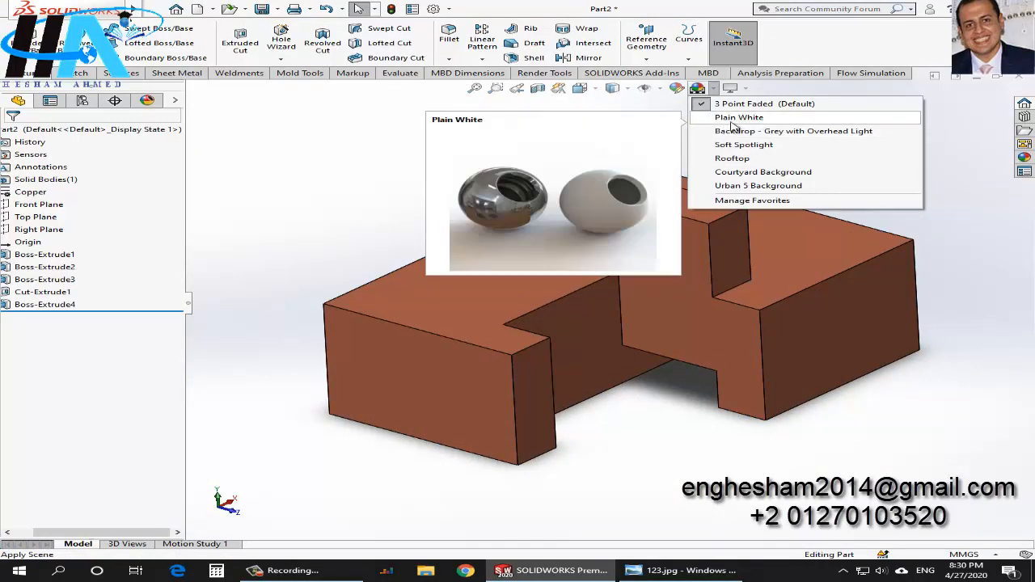
left_click(737, 119)
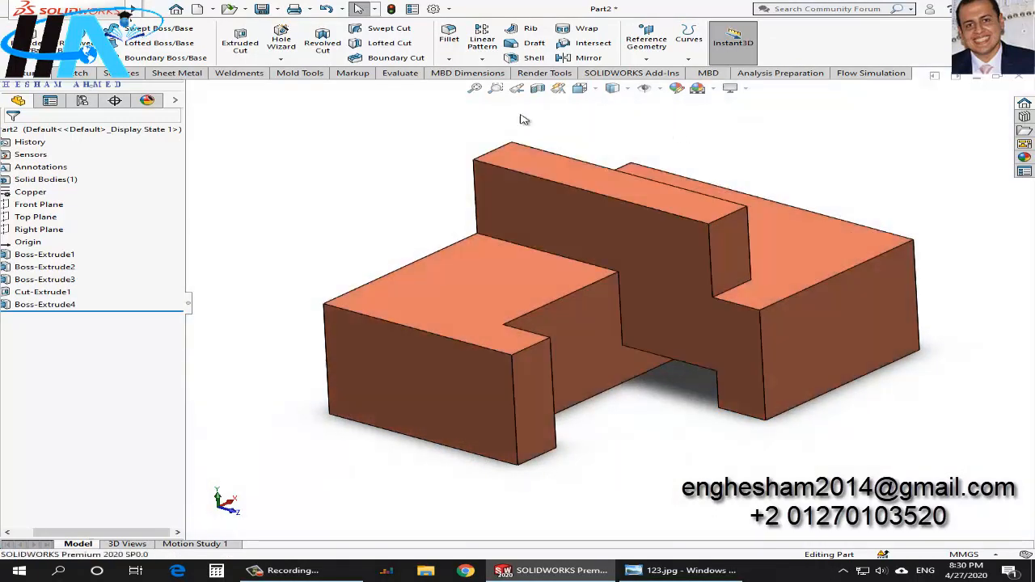
- Examine the mass properties of the finished part, including its mass and volume, and close the report
left_click(400, 73)
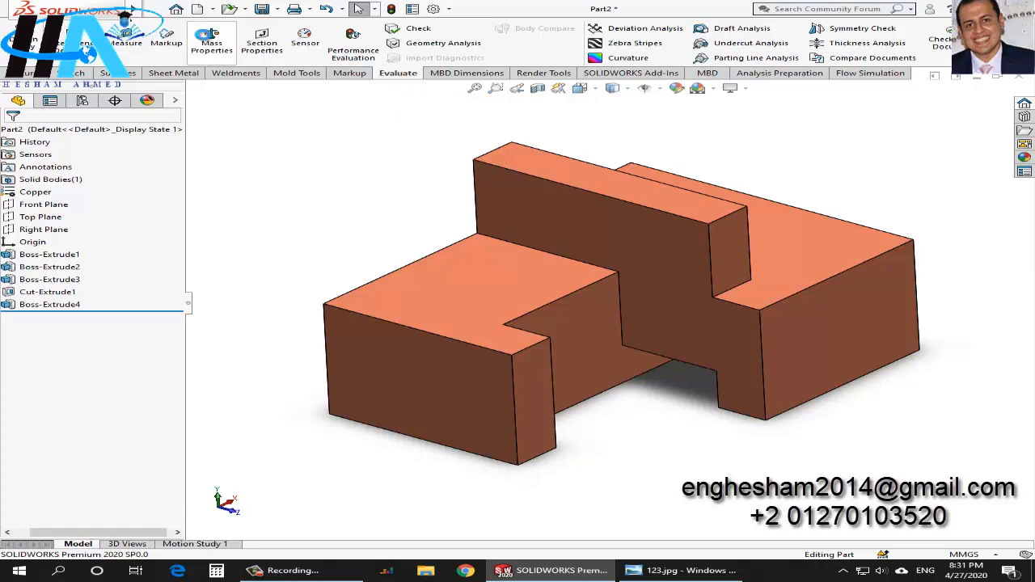
left_click(207, 37)
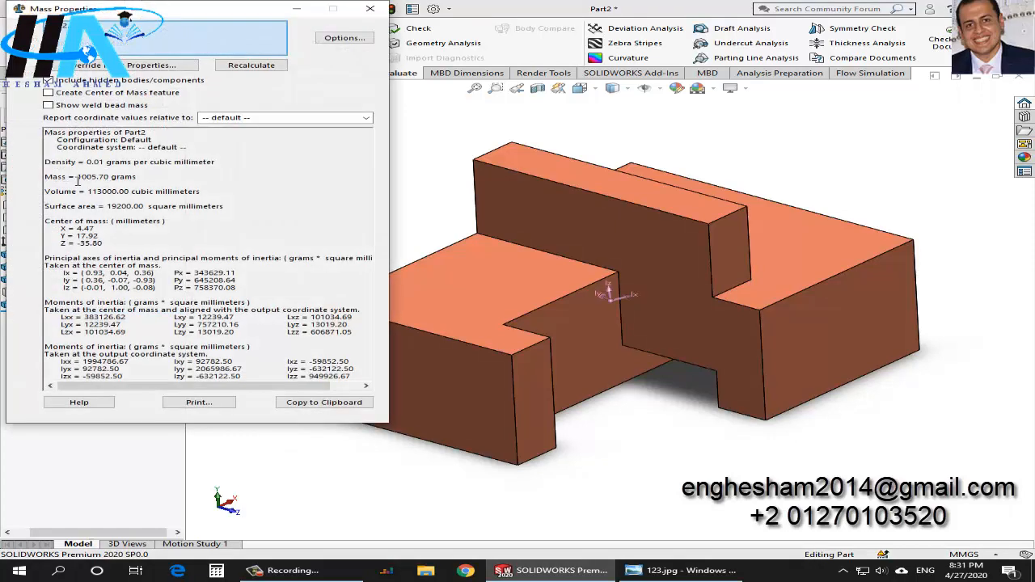
left_click(374, 9)
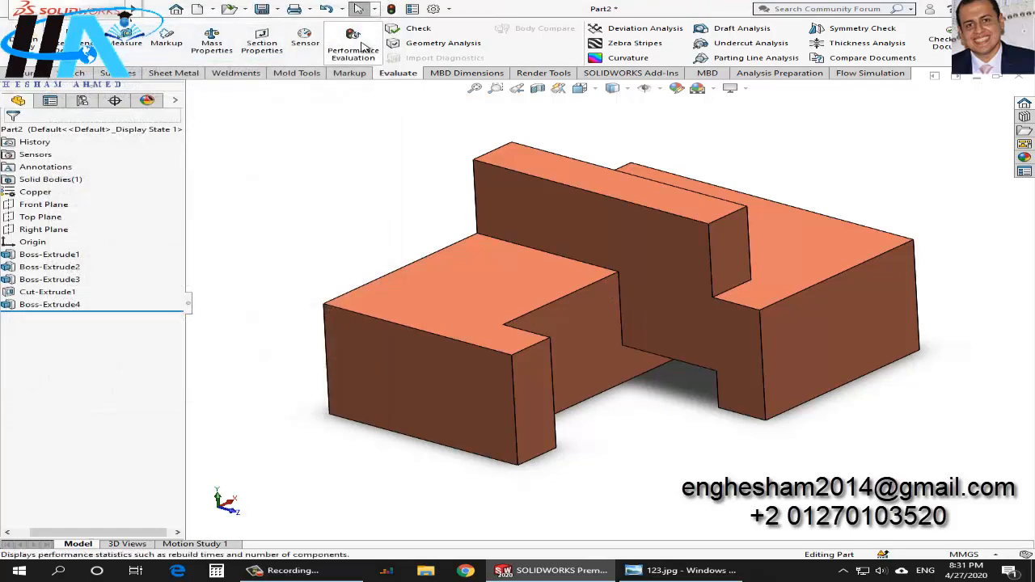